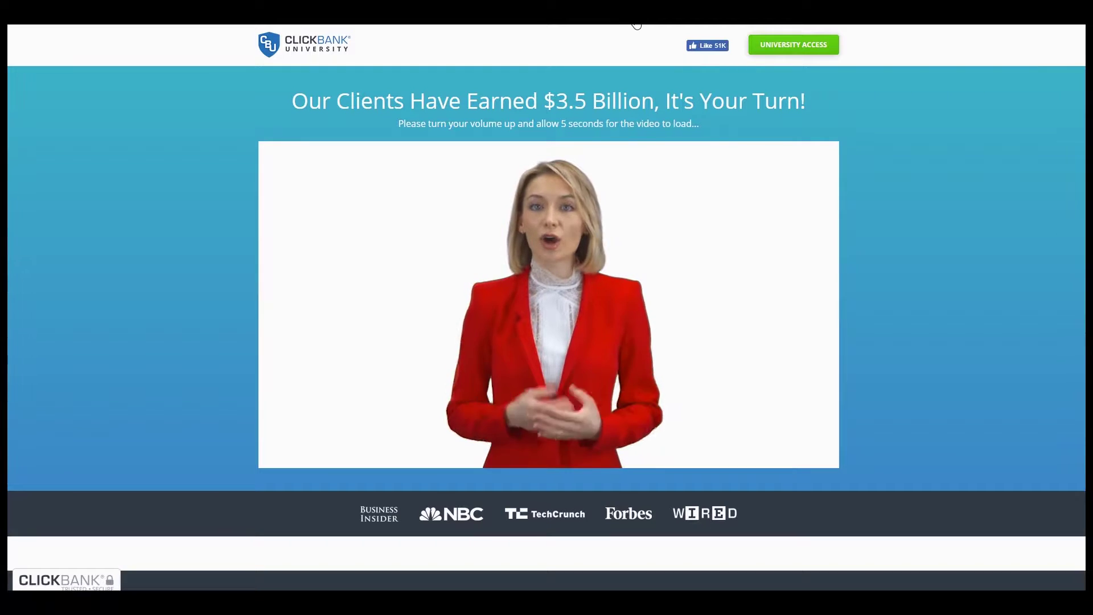
{"action": "scroll", "coordinate": [1083, 159], "scroll_direction": "down", "scroll_amount": 1}
{"action": "scroll", "coordinate": [1077, 155], "scroll_direction": "up", "scroll_amount": 2}
{"action": "scroll", "coordinate": [1066, 112], "scroll_direction": "up", "scroll_amount": 1}
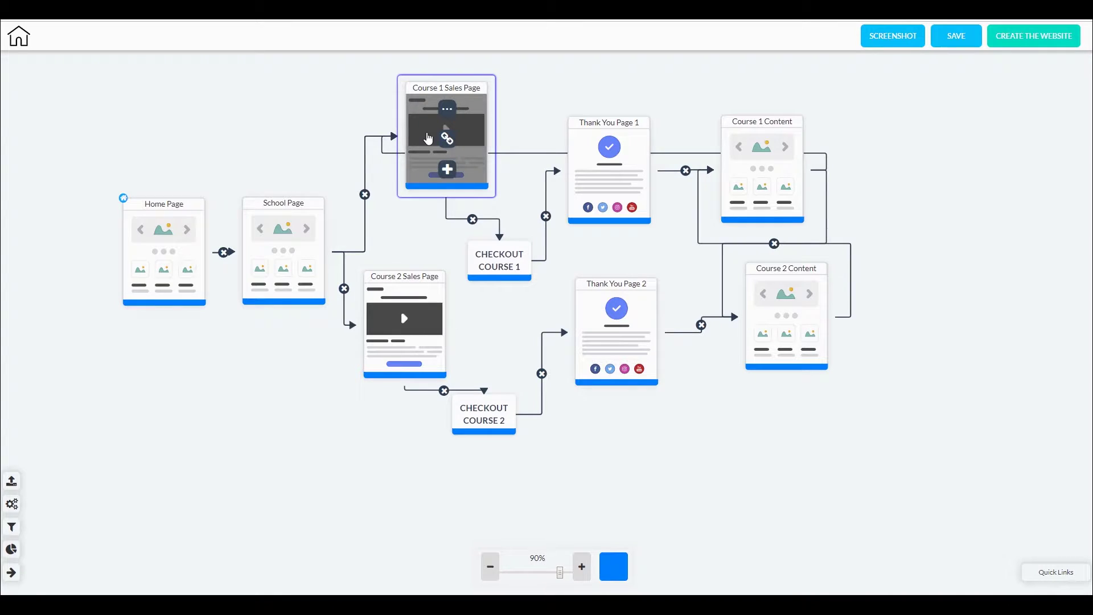
Step: Shift the Course 1 Sales Page slightly on the funnel canvas and look at its page theme settings
{"action": "left_click_drag", "start_coordinate": [429, 138], "coordinate": [411, 142]}
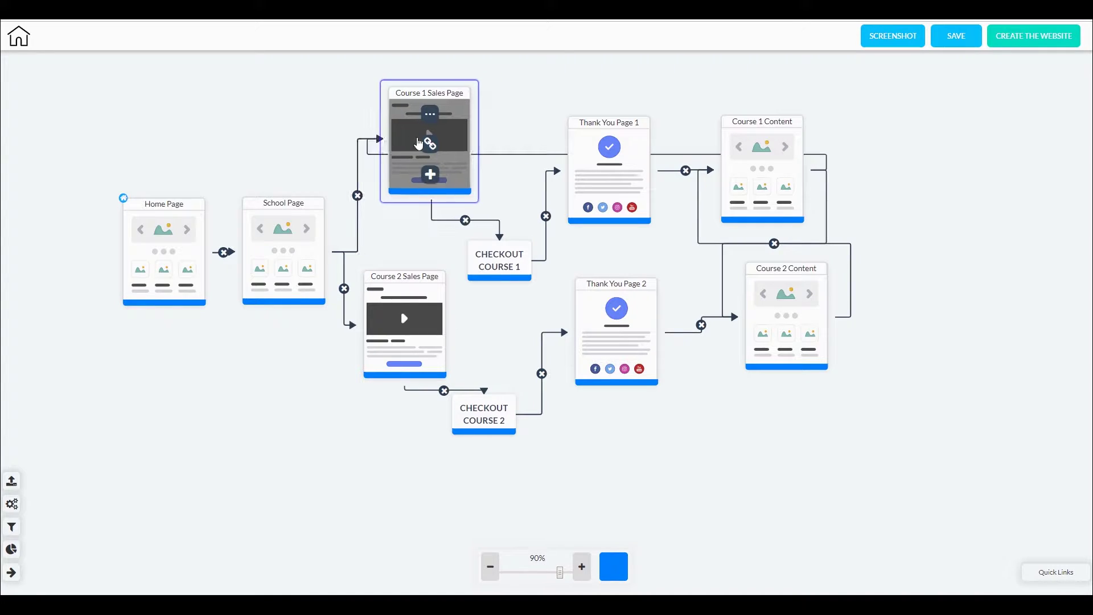
{"action": "left_click", "coordinate": [431, 114]}
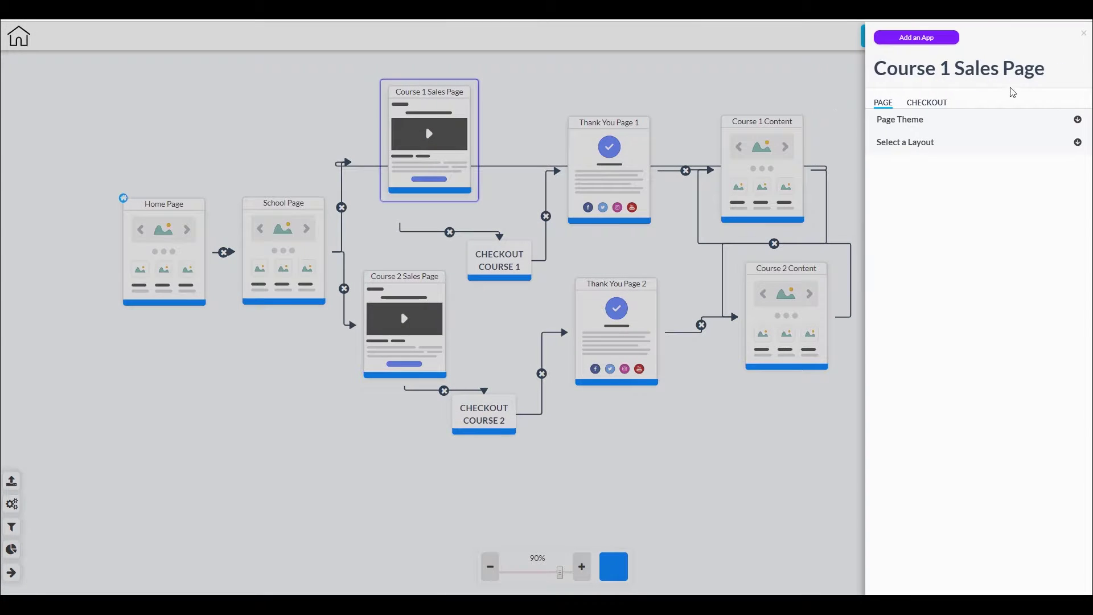
{"action": "left_click", "coordinate": [1078, 121]}
{"action": "left_click", "coordinate": [1078, 121]}
Step: Link the Course 1 Sales Page to Thank You Page 1 and dismiss the list of available pages
{"action": "left_click", "coordinate": [471, 157]}
{"action": "mouse_move", "coordinate": [620, 157]}
{"action": "left_click", "coordinate": [608, 204]}
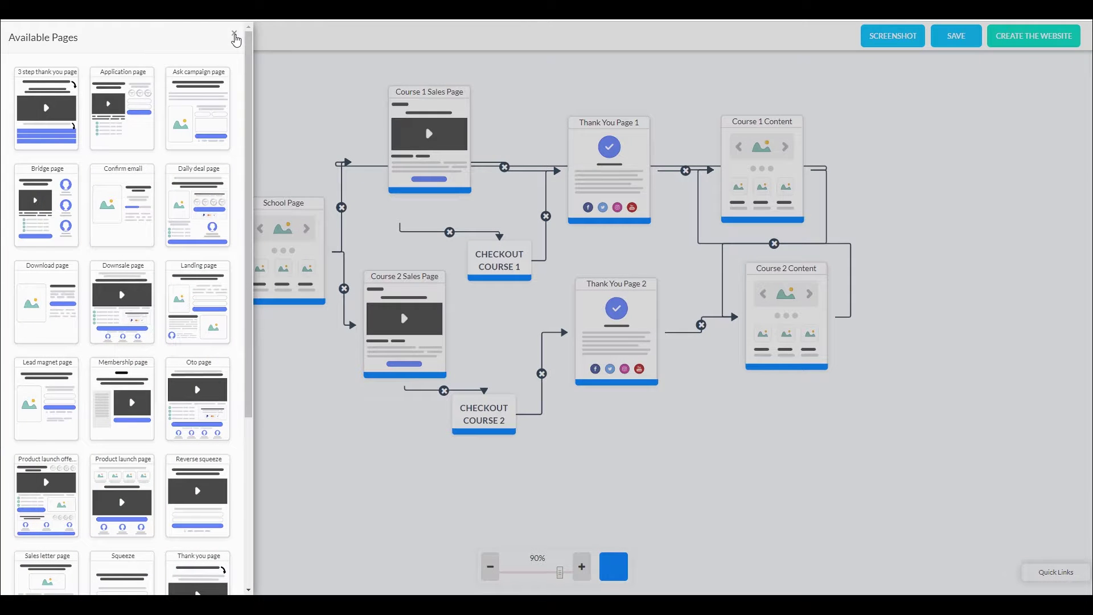
{"action": "left_click", "coordinate": [235, 35]}
Step: Move Thank You Page 1 up level with the Course 1 Sales Page and start creating the website
{"action": "left_click_drag", "start_coordinate": [586, 149], "coordinate": [579, 116]}
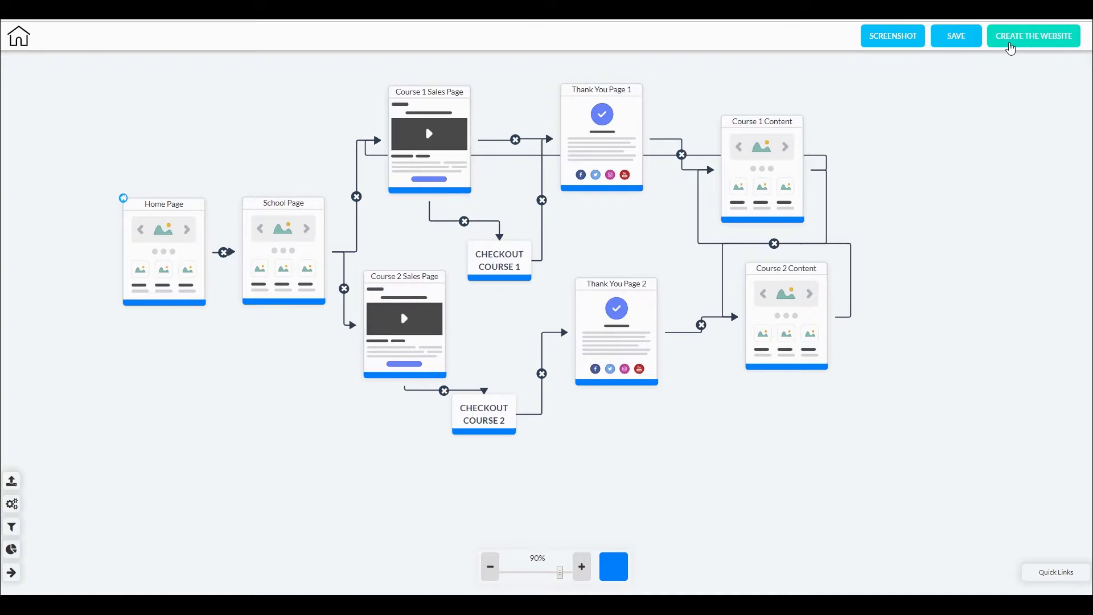
{"action": "left_click", "coordinate": [1009, 43]}
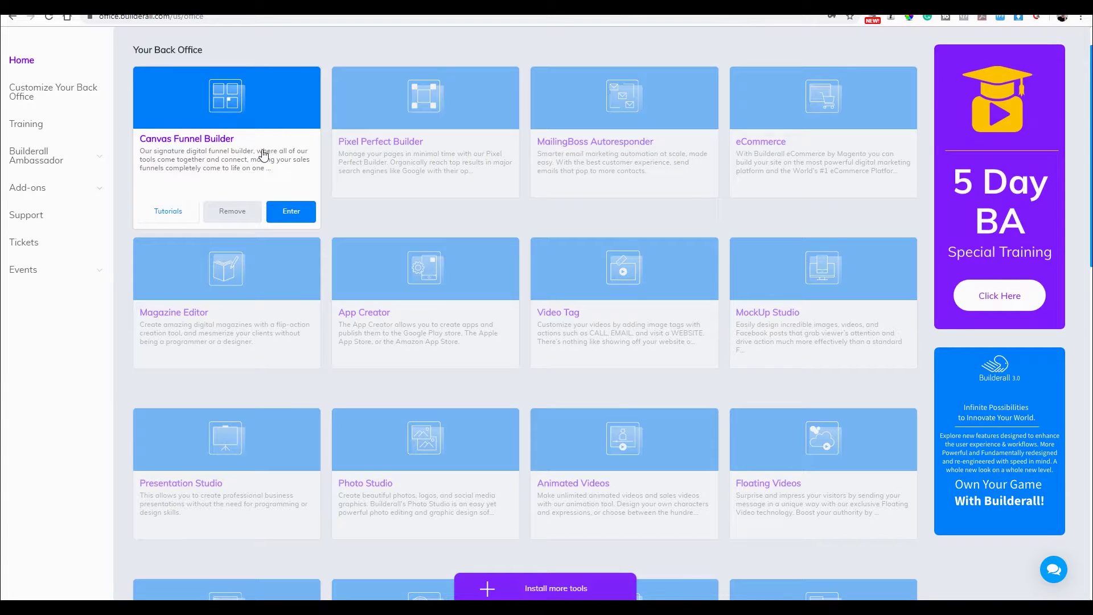
Step: Enter the Canvas Funnel Builder and add a new funnel with "vsl" as both its title and description
{"action": "left_click", "coordinate": [285, 215]}
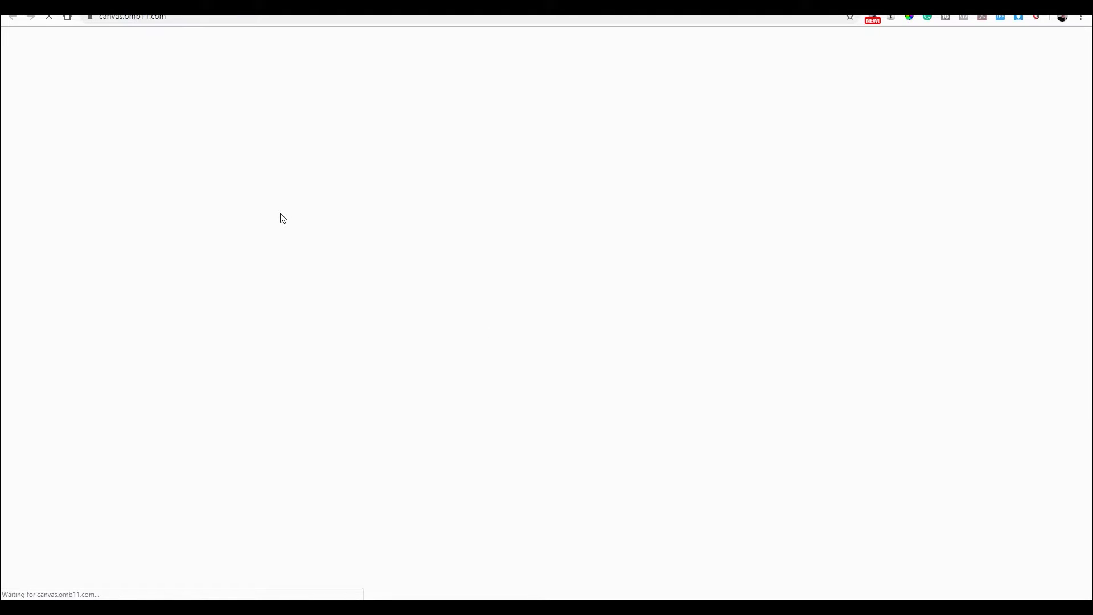
{"action": "left_click", "coordinate": [155, 213]}
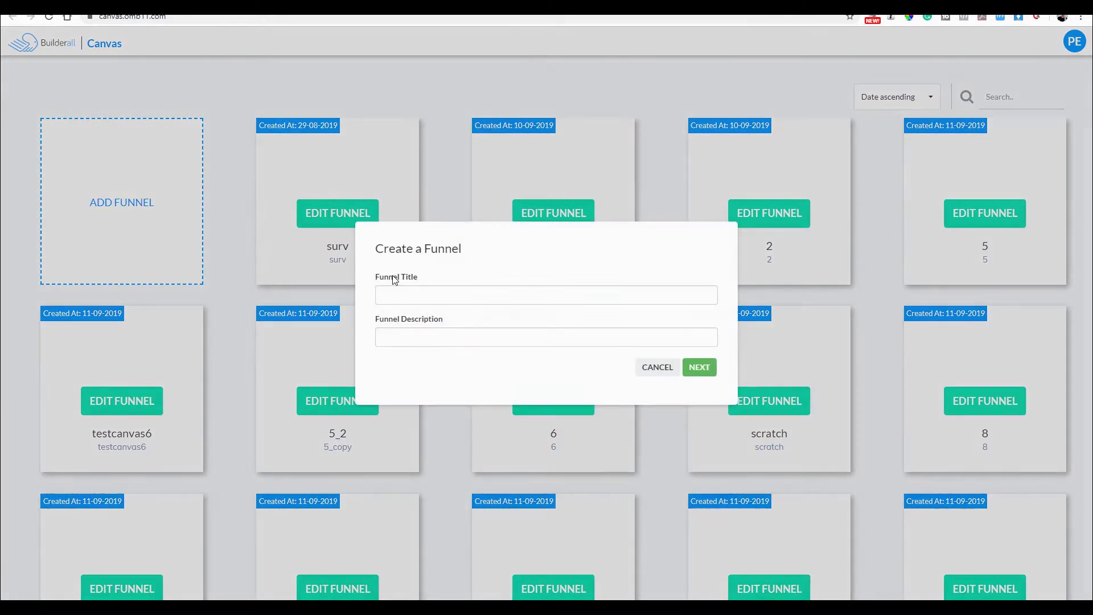
{"action": "left_click", "coordinate": [461, 293]}
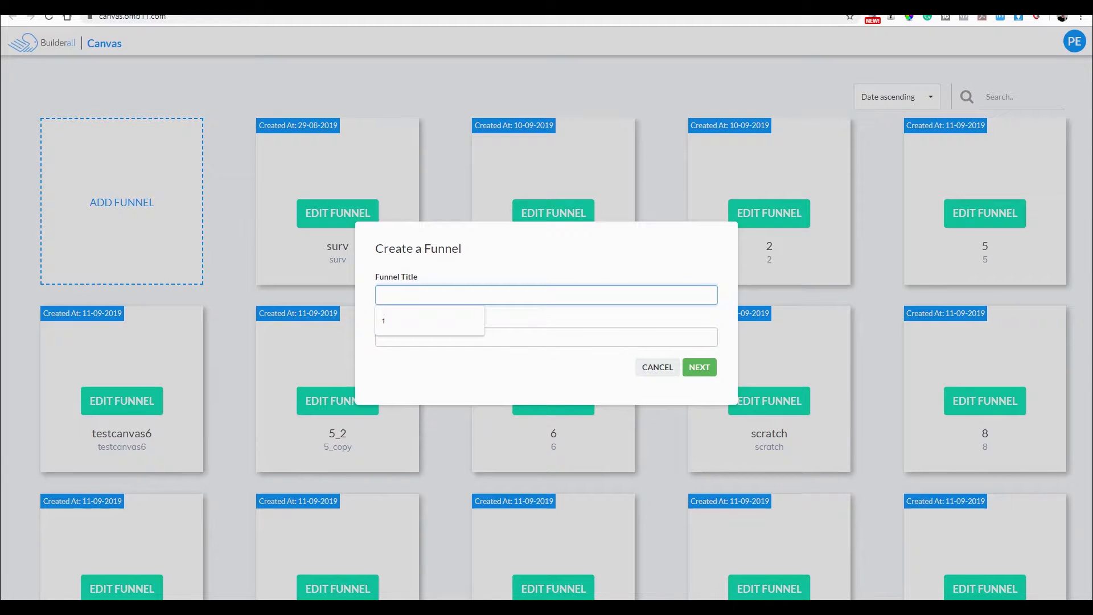
{"action": "type", "text": "vsl"}
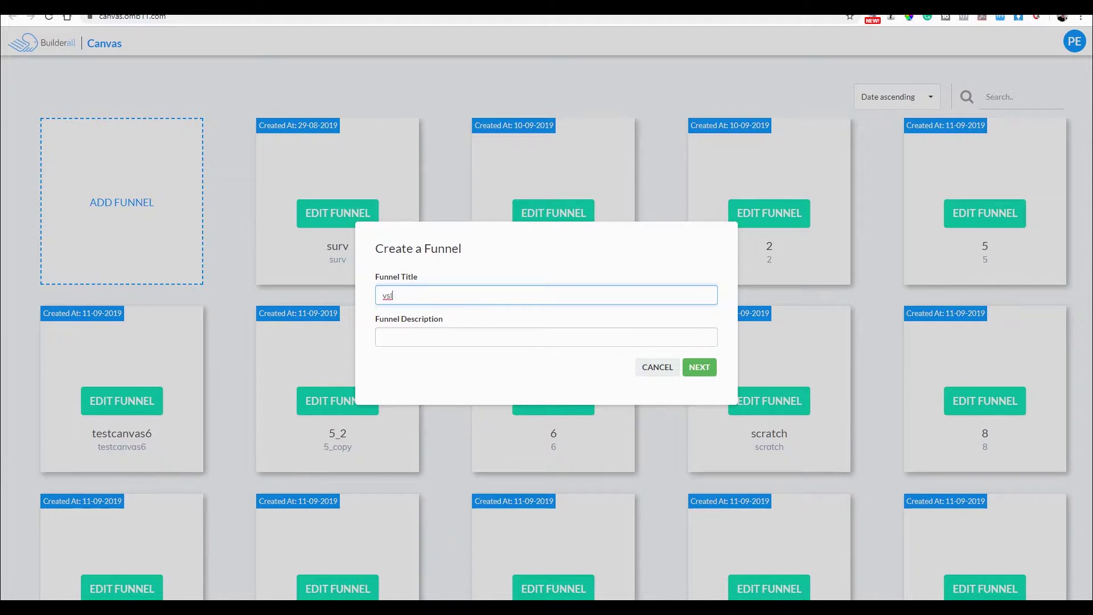
{"action": "key", "text": "Tab"}
{"action": "type", "text": "v"}
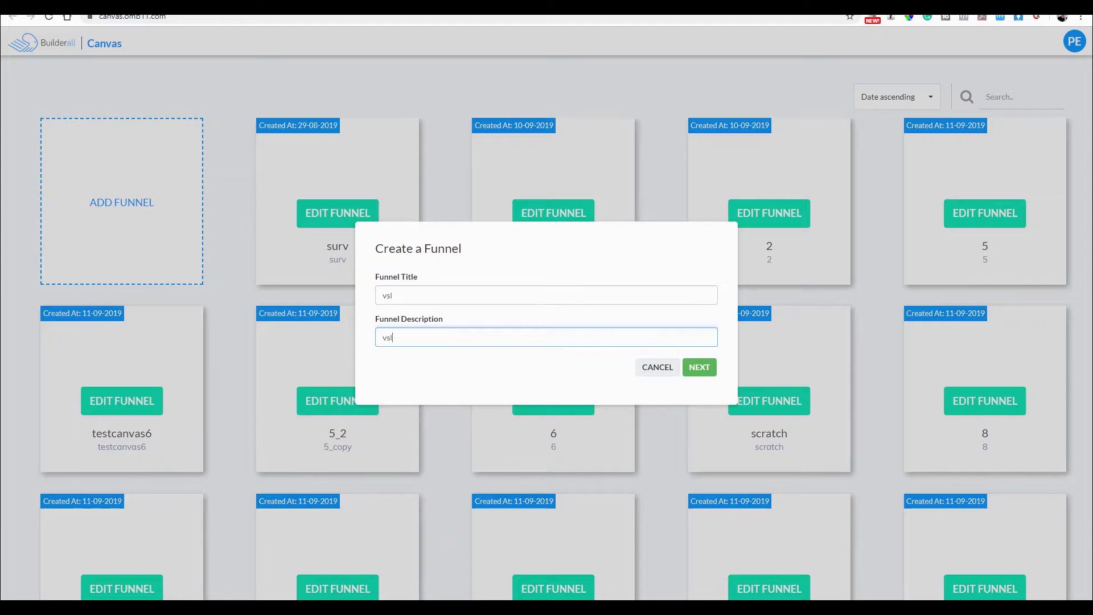
{"action": "type", "text": "sl"}
{"action": "left_click", "coordinate": [699, 367]}
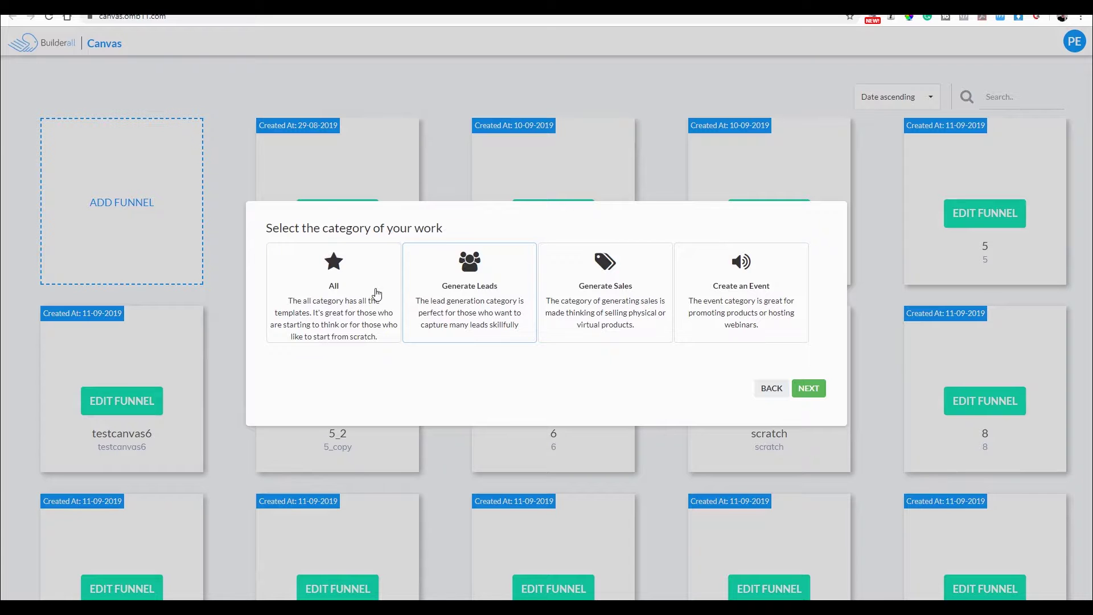
Step: Choose the All category and pick the Video Sales Letter Funnel template for the new funnel
{"action": "left_click", "coordinate": [303, 289]}
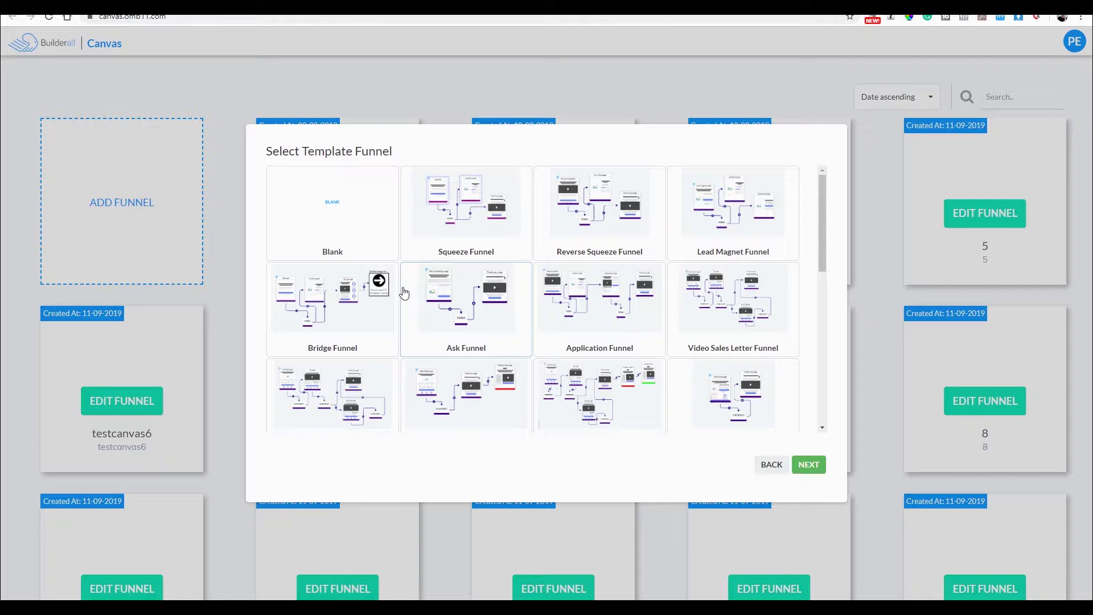
{"action": "scroll", "coordinate": [402, 293], "scroll_direction": "down", "scroll_amount": 8}
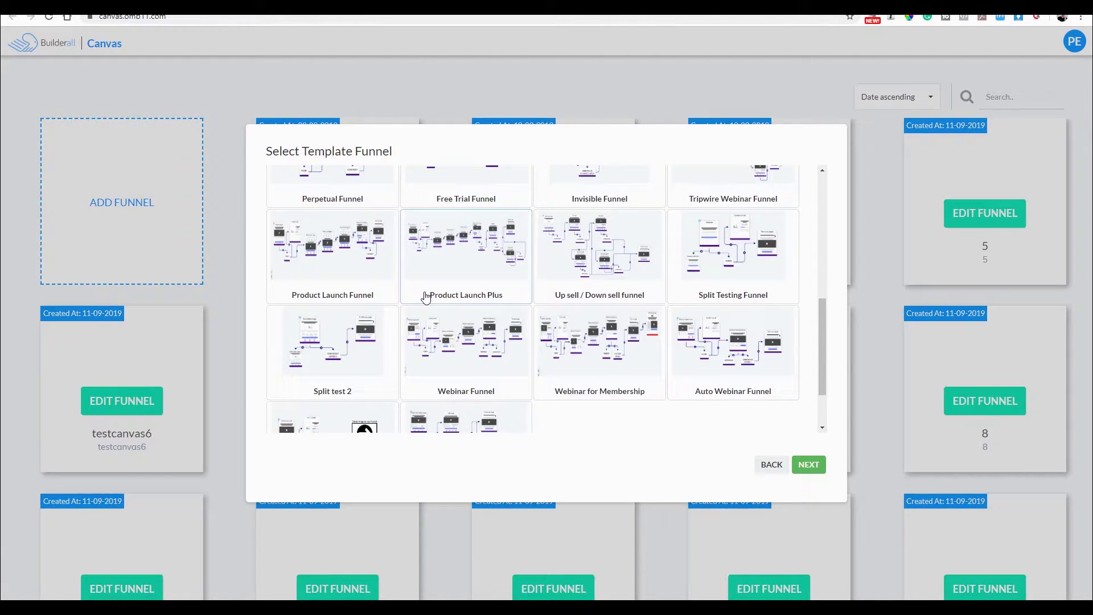
{"action": "scroll", "coordinate": [424, 296], "scroll_direction": "up", "scroll_amount": 8}
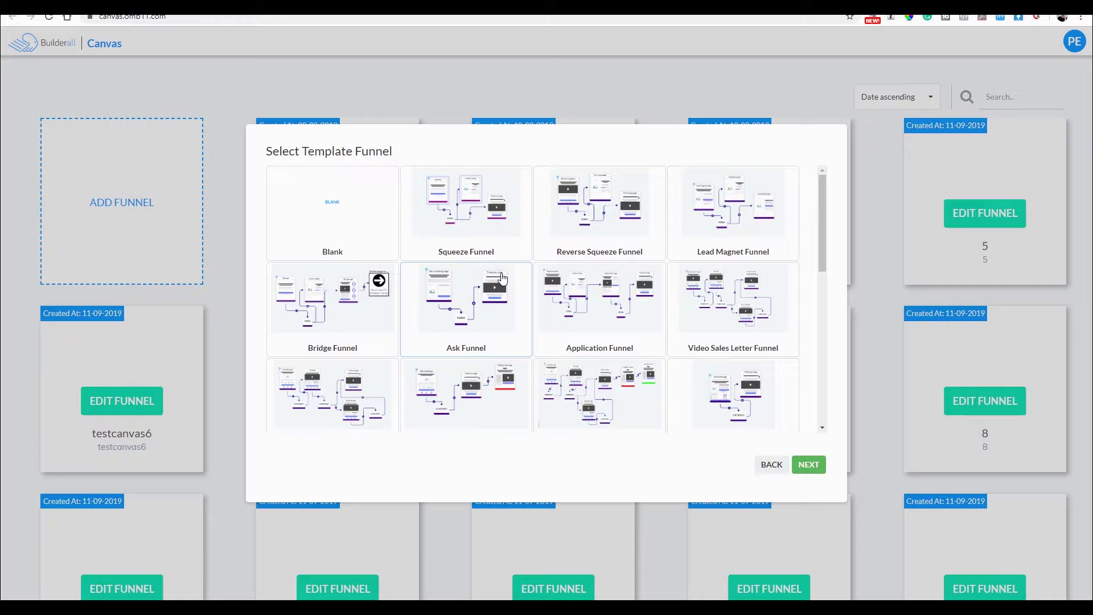
{"action": "left_click", "coordinate": [699, 315]}
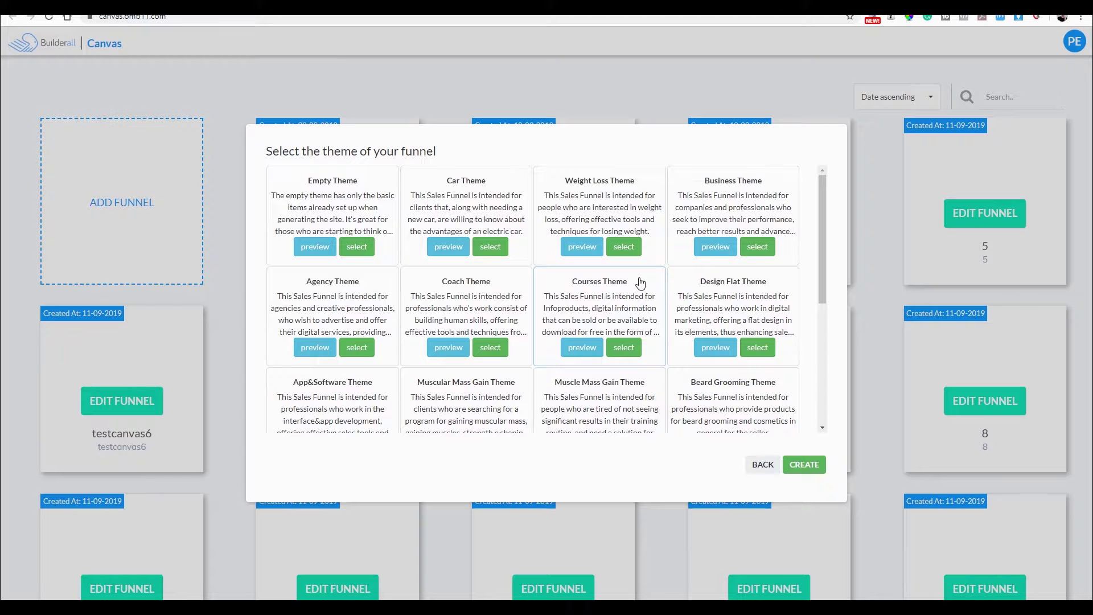
Step: Look through the funnel themes and create the funnel with the Agency Theme
{"action": "scroll", "coordinate": [641, 283], "scroll_direction": "down", "scroll_amount": 3}
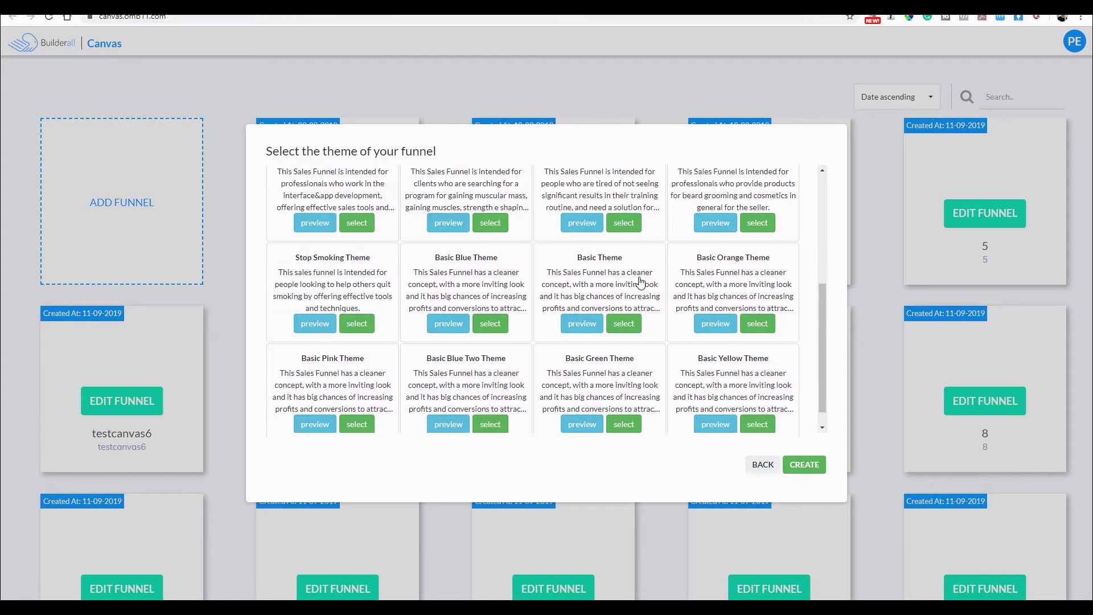
{"action": "scroll", "coordinate": [640, 283], "scroll_direction": "up", "scroll_amount": 3}
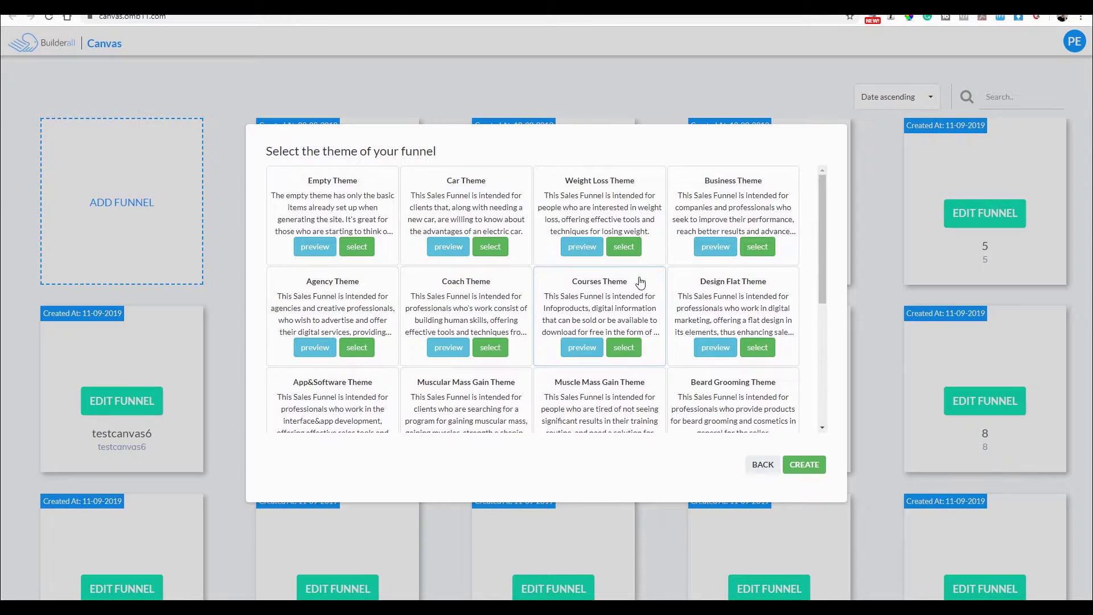
{"action": "left_click", "coordinate": [357, 348]}
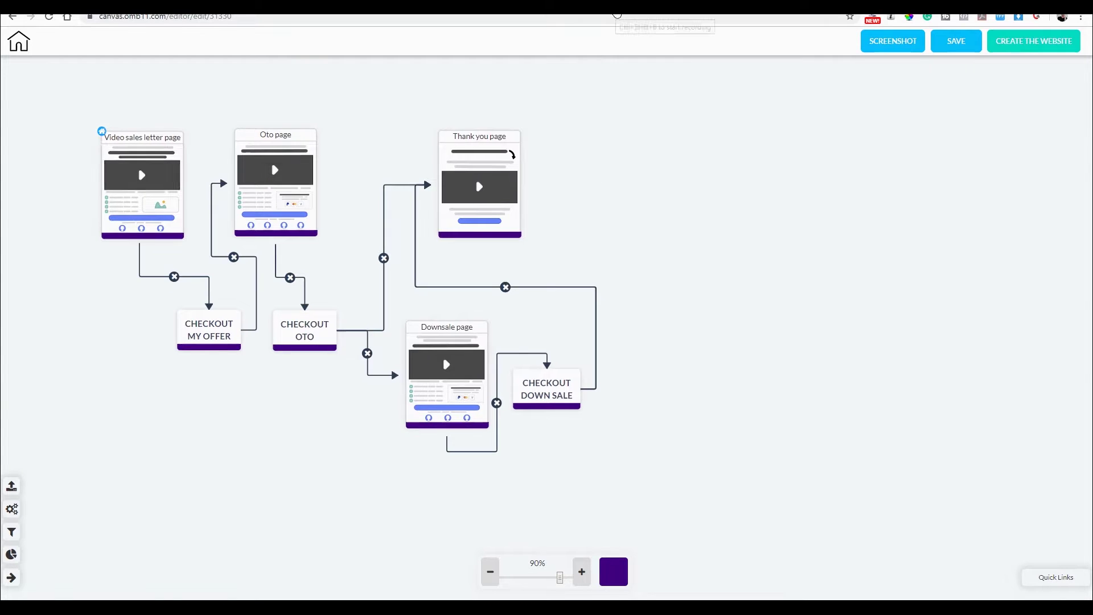
Step: Browse the page types available to follow the Video sales letter page, and close the list without adding any
{"action": "left_click", "coordinate": [143, 218]}
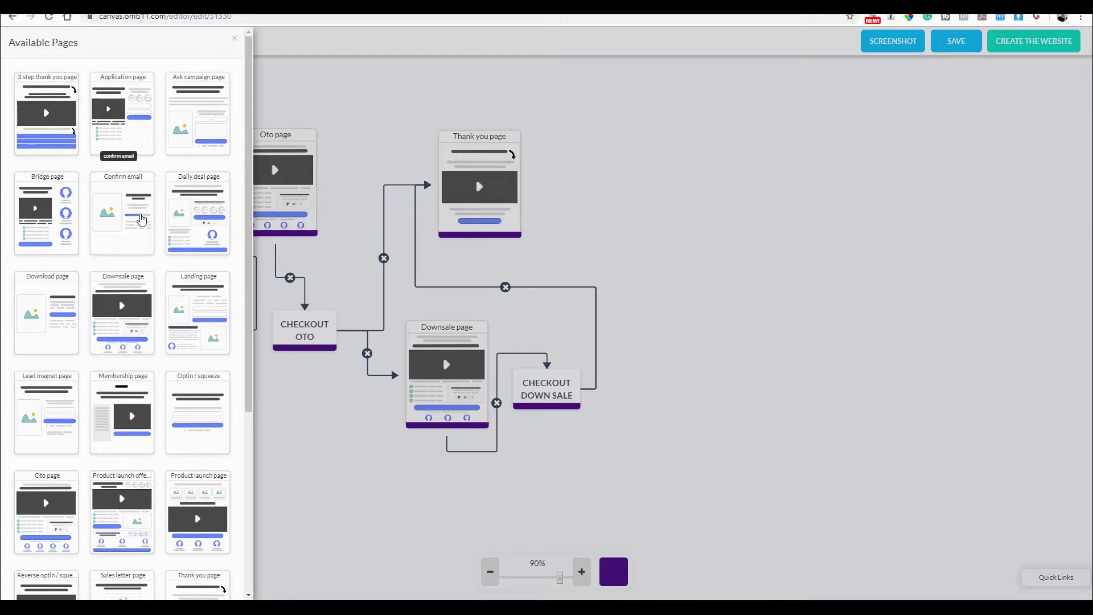
{"action": "scroll", "coordinate": [131, 240], "scroll_direction": "down", "scroll_amount": 5}
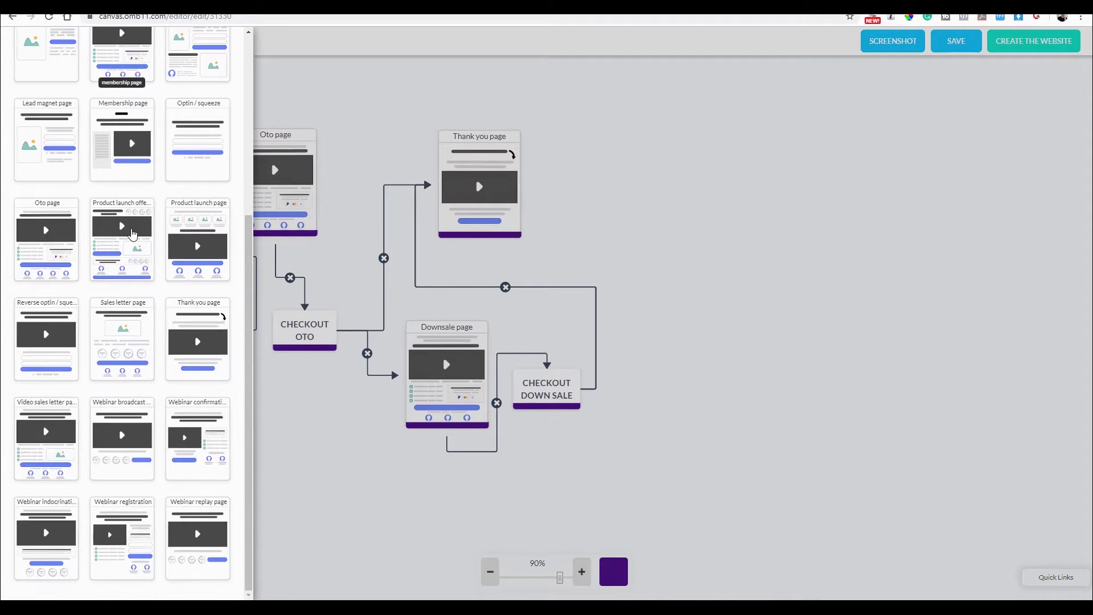
{"action": "scroll", "coordinate": [122, 259], "scroll_direction": "up", "scroll_amount": 5}
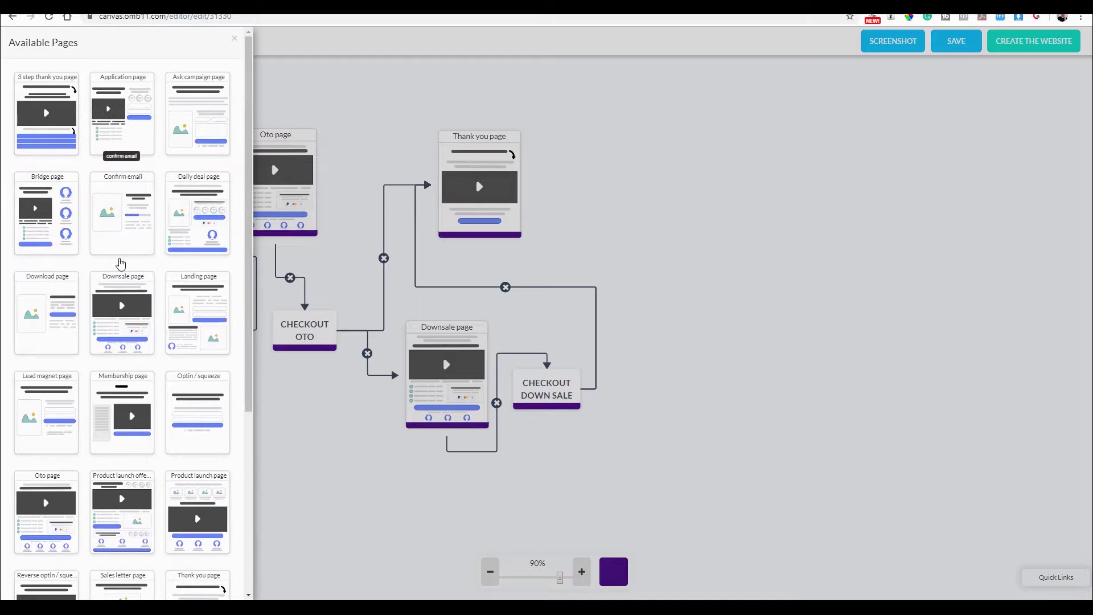
{"action": "left_click", "coordinate": [362, 120]}
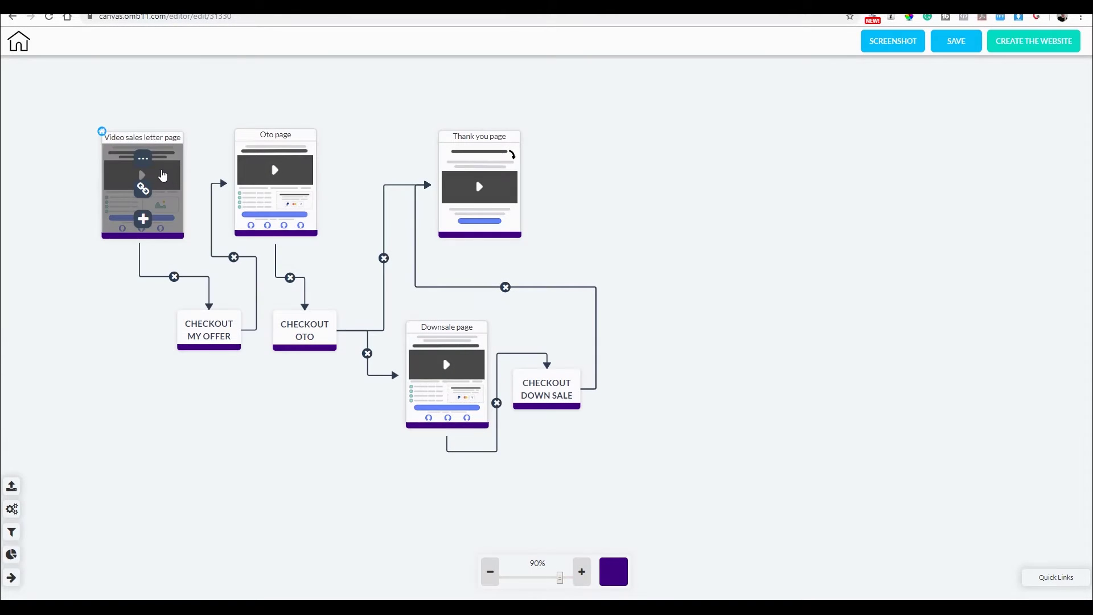
Step: Review the theme, layout and checkout settings of the Video sales letter page and close them
{"action": "left_click", "coordinate": [146, 166]}
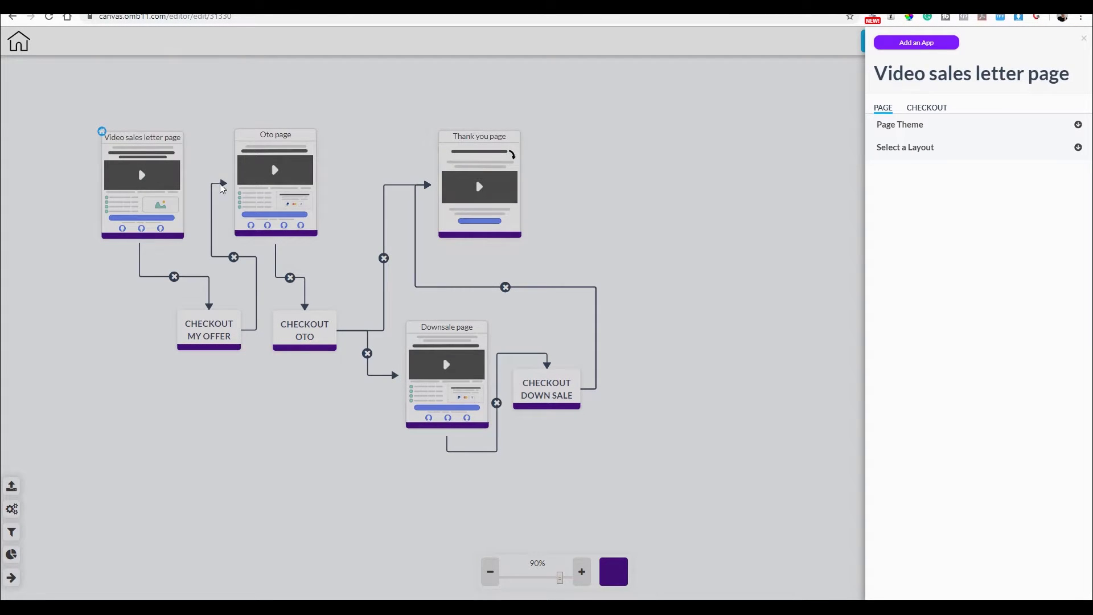
{"action": "left_click", "coordinate": [903, 132]}
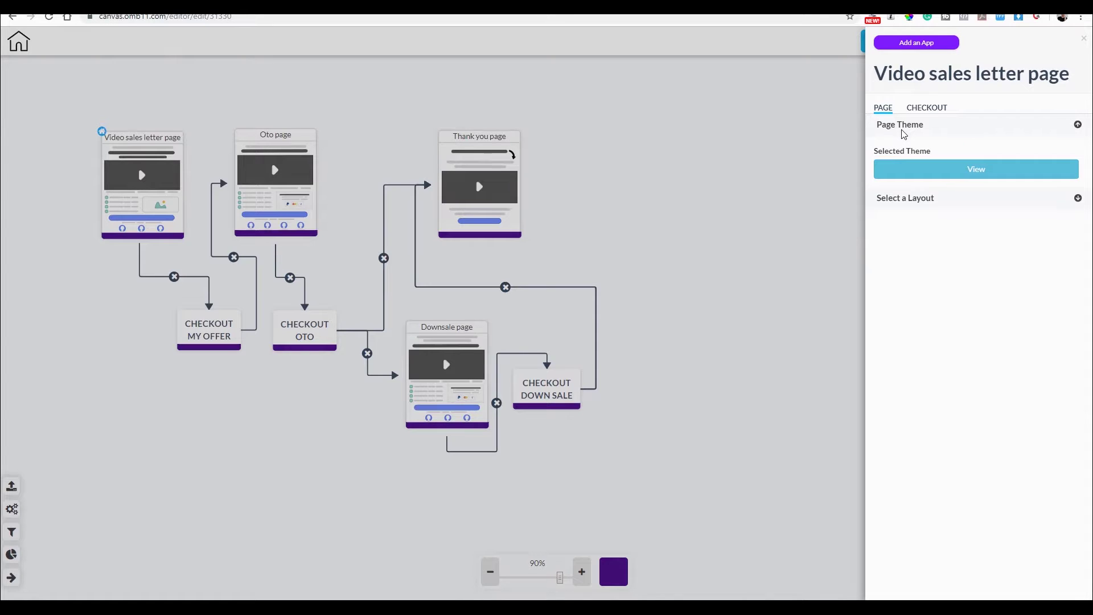
{"action": "left_click", "coordinate": [906, 198]}
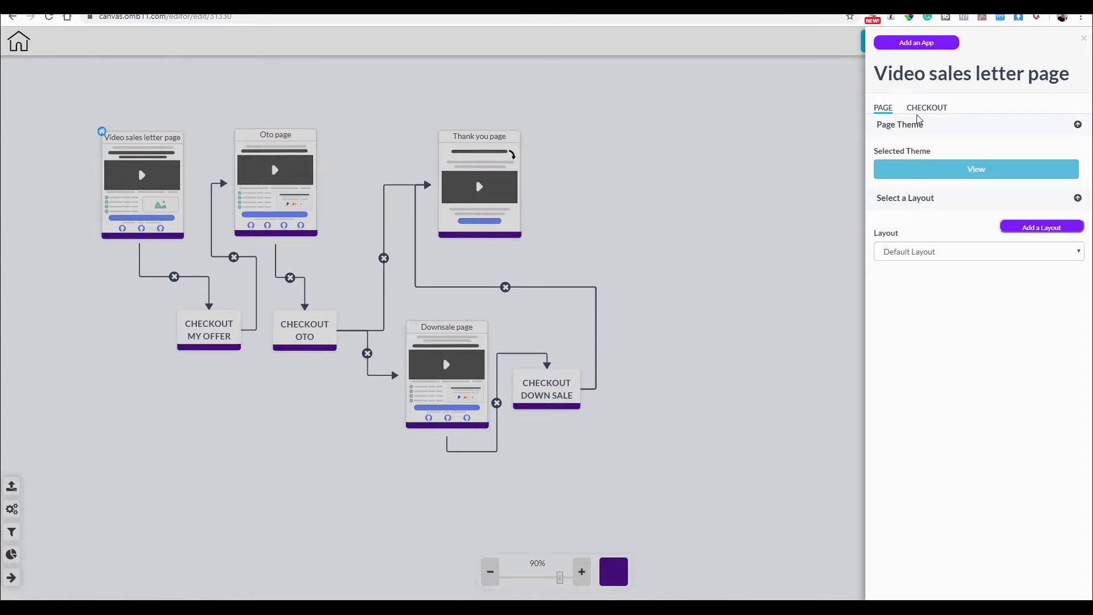
{"action": "left_click", "coordinate": [921, 113]}
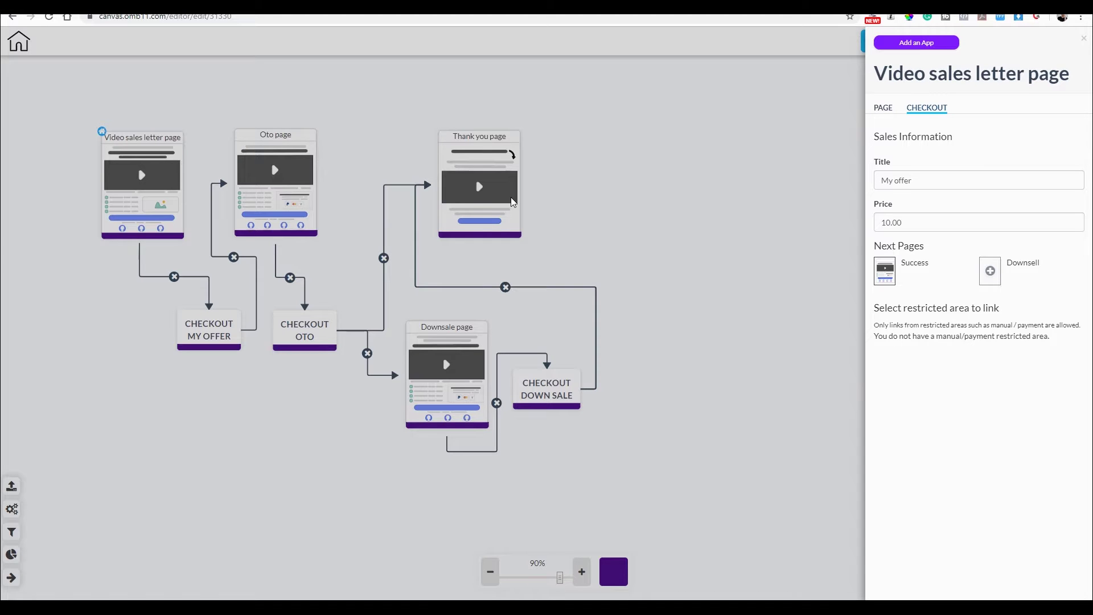
{"action": "left_click", "coordinate": [712, 135]}
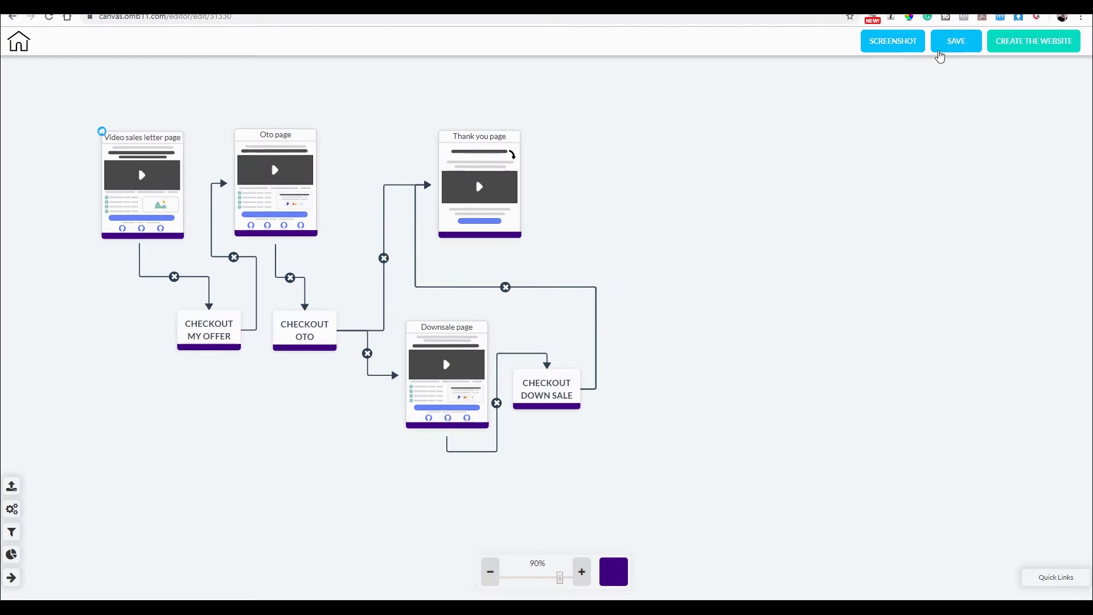
Step: Save the funnel and generate its website under the name "vsl10"
{"action": "left_click", "coordinate": [948, 49]}
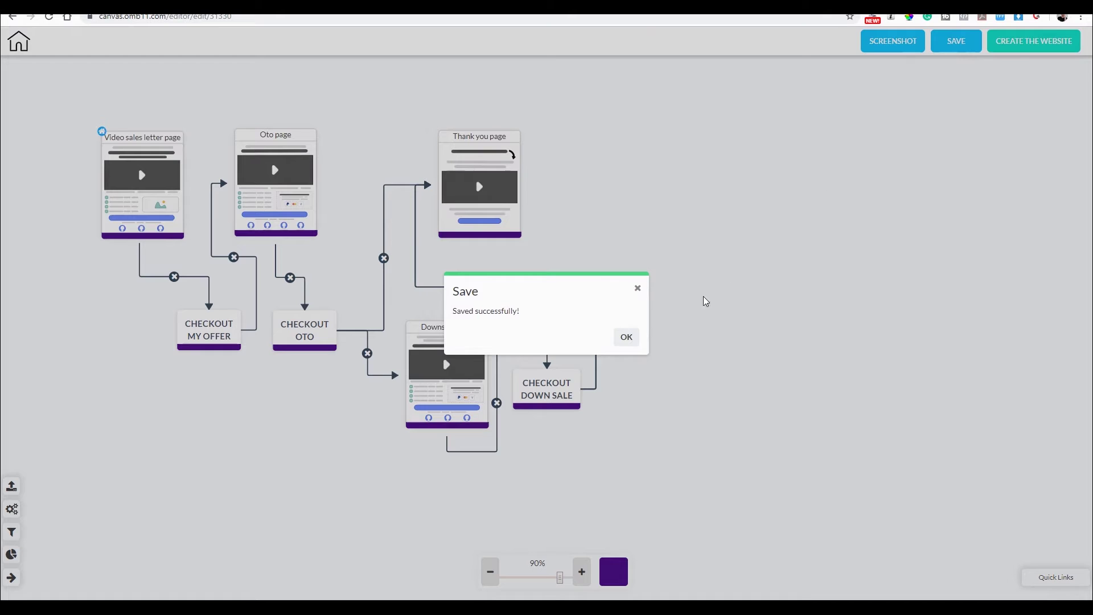
{"action": "left_click", "coordinate": [626, 339]}
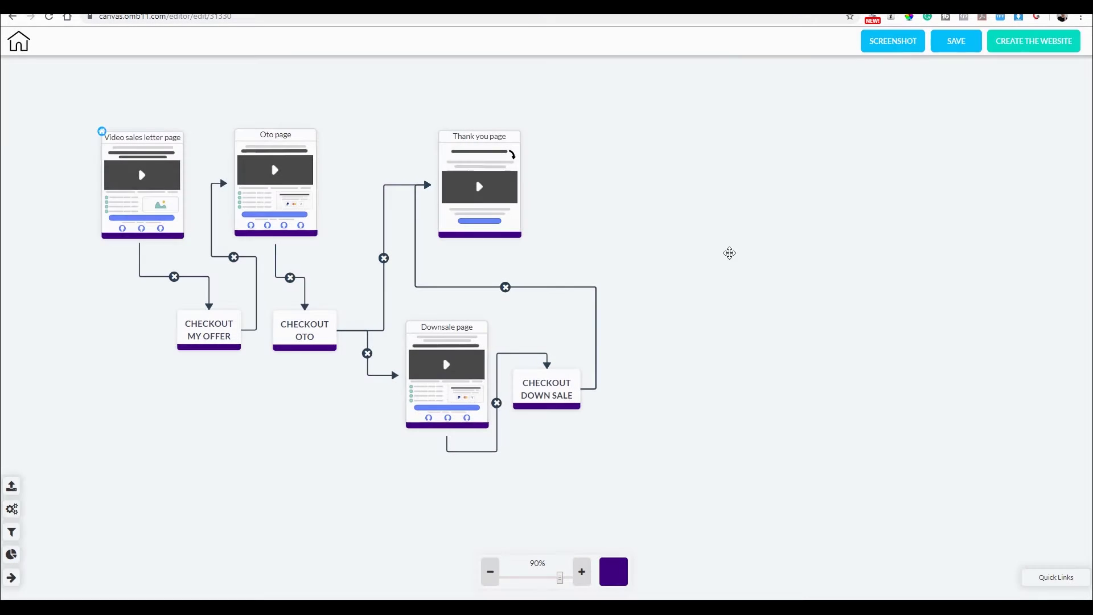
{"action": "left_click", "coordinate": [1021, 49]}
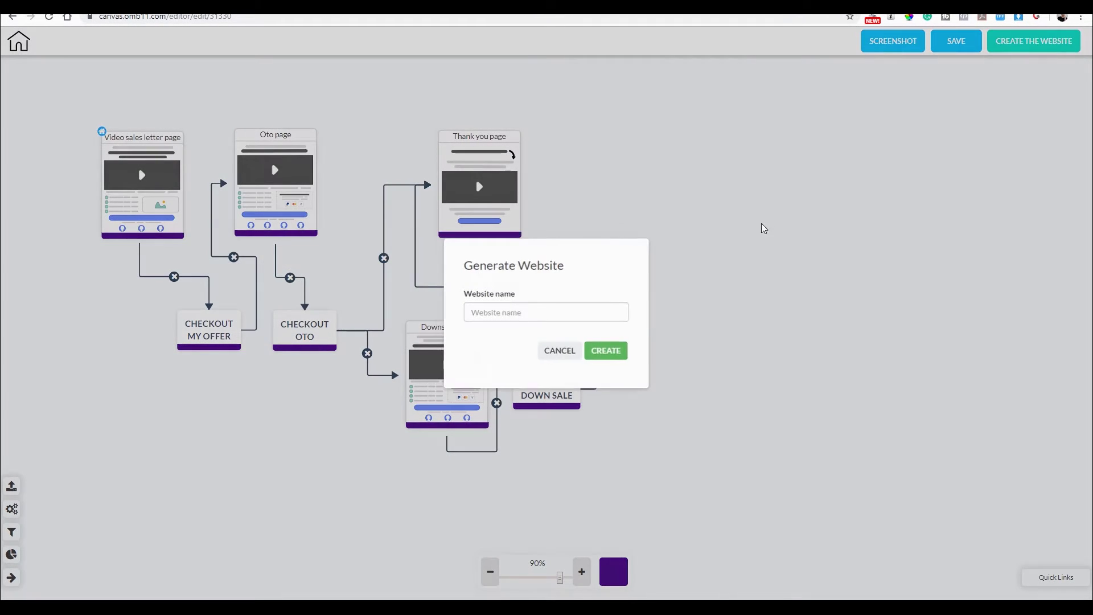
{"action": "left_click", "coordinate": [581, 314]}
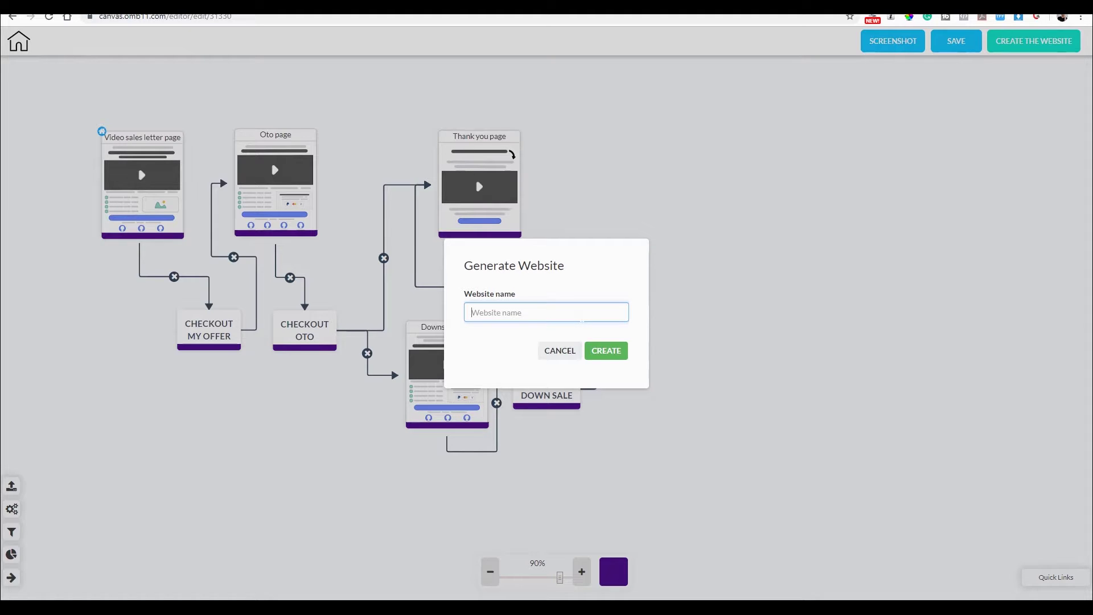
{"action": "type", "text": "vsl10"}
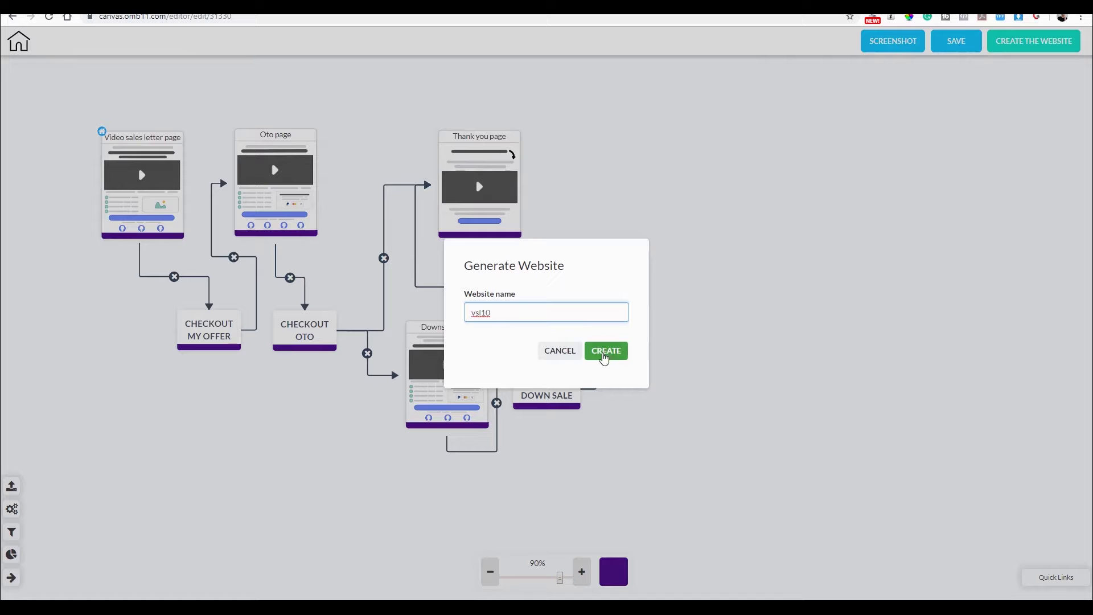
{"action": "left_click", "coordinate": [614, 350]}
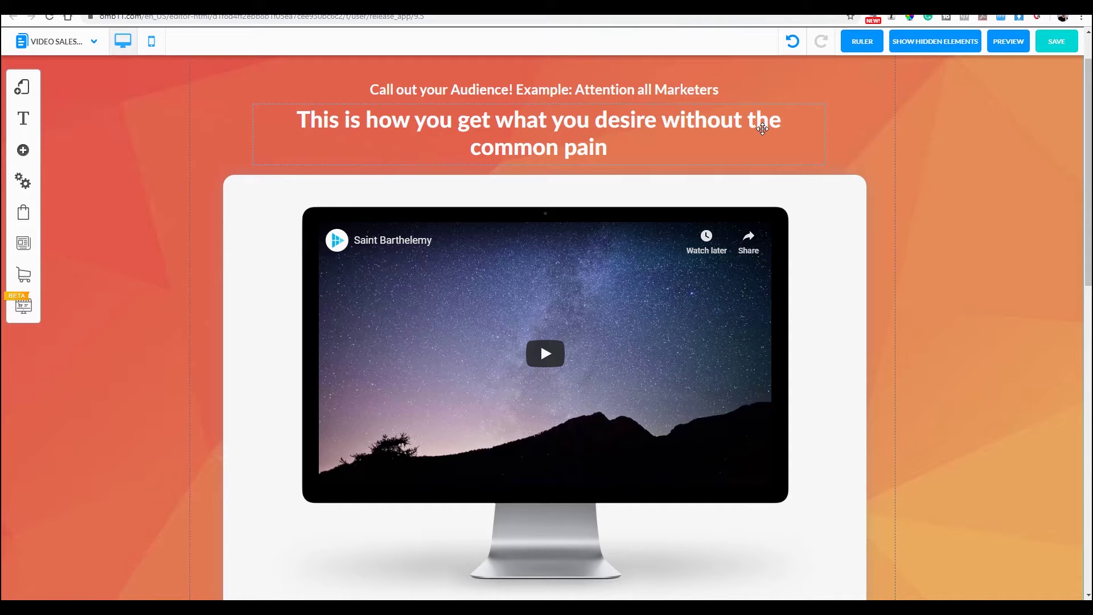
Step: Nudge the main headline slightly sideways and review the sales page's audience call-out, video, benefits list and order button
{"action": "left_click_drag", "start_coordinate": [750, 126], "coordinate": [744, 128]}
{"action": "left_click", "coordinate": [640, 95]}
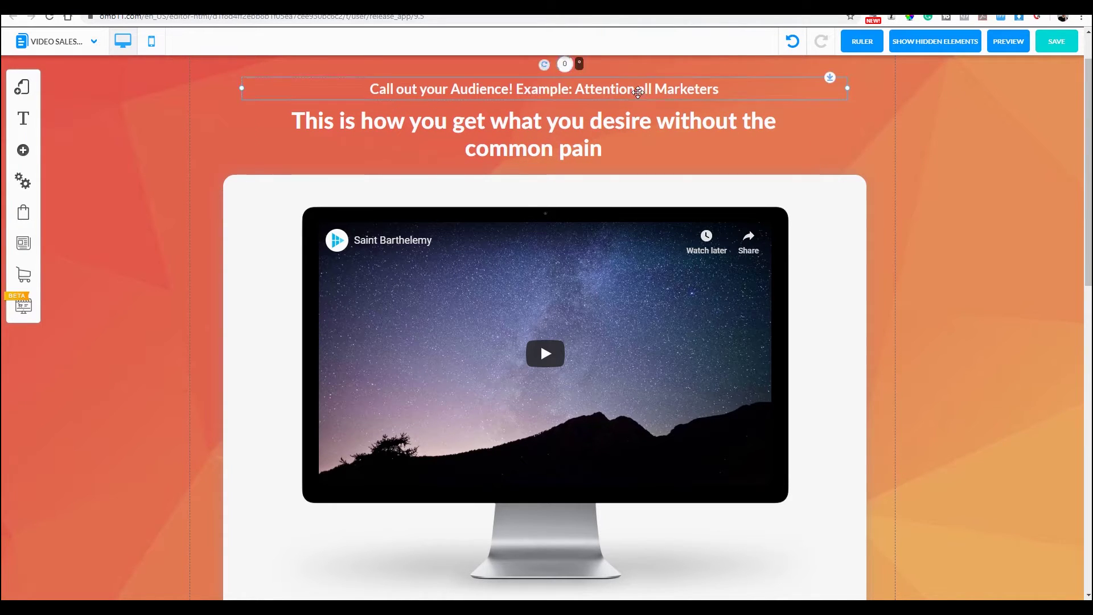
{"action": "scroll", "coordinate": [575, 344], "scroll_direction": "down", "scroll_amount": 4}
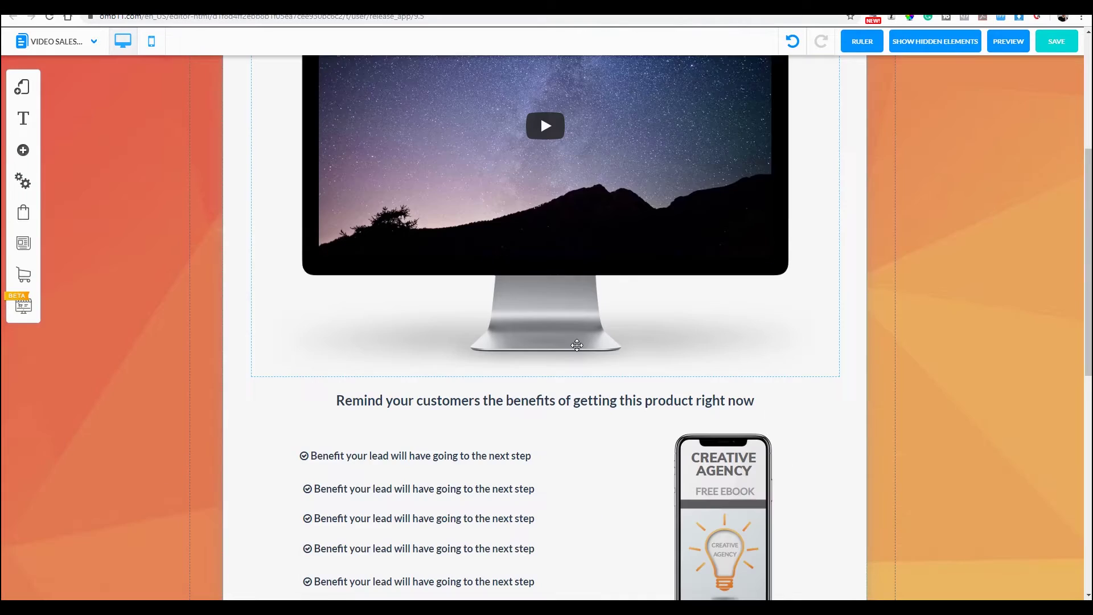
{"action": "scroll", "coordinate": [576, 345], "scroll_direction": "down", "scroll_amount": 1}
{"action": "scroll", "coordinate": [577, 345], "scroll_direction": "down", "scroll_amount": 3}
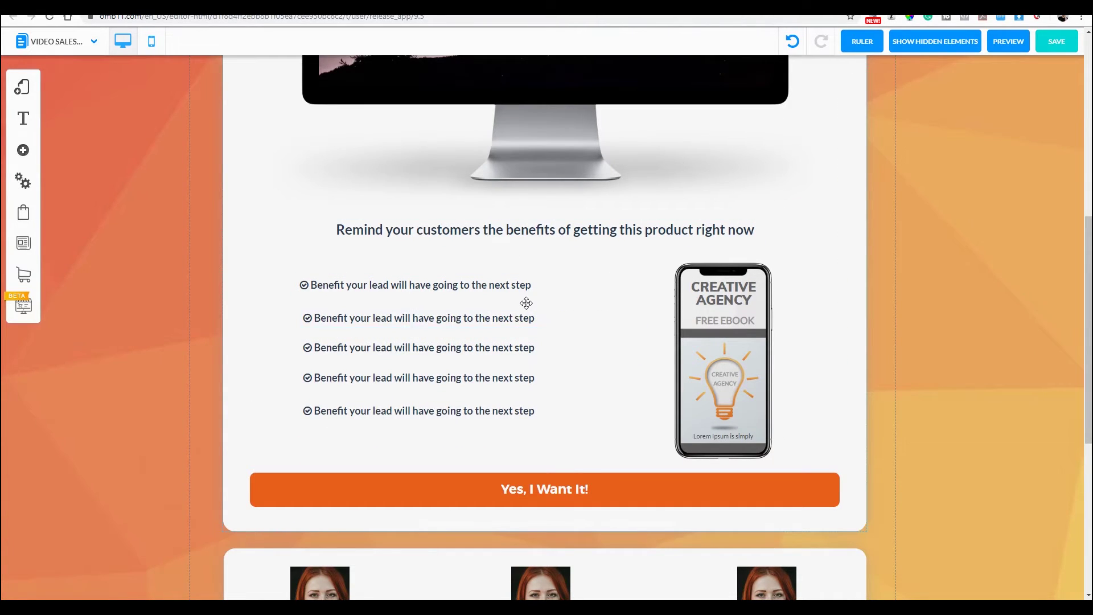
{"action": "scroll", "coordinate": [525, 303], "scroll_direction": "up", "scroll_amount": 4}
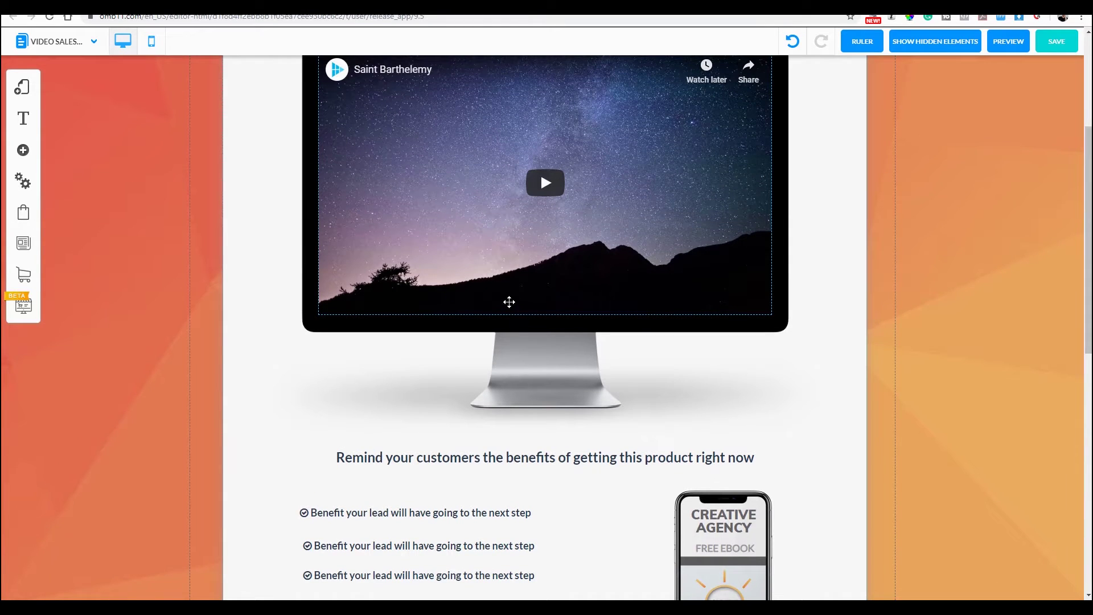
{"action": "scroll", "coordinate": [514, 297], "scroll_direction": "up", "scroll_amount": 3}
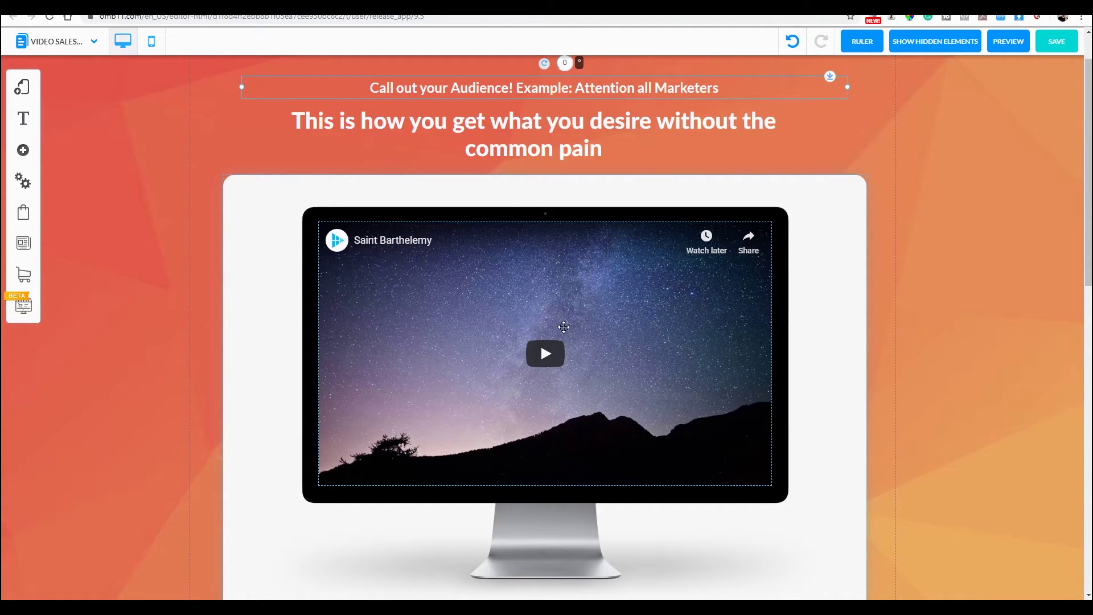
{"action": "left_click", "coordinate": [556, 322]}
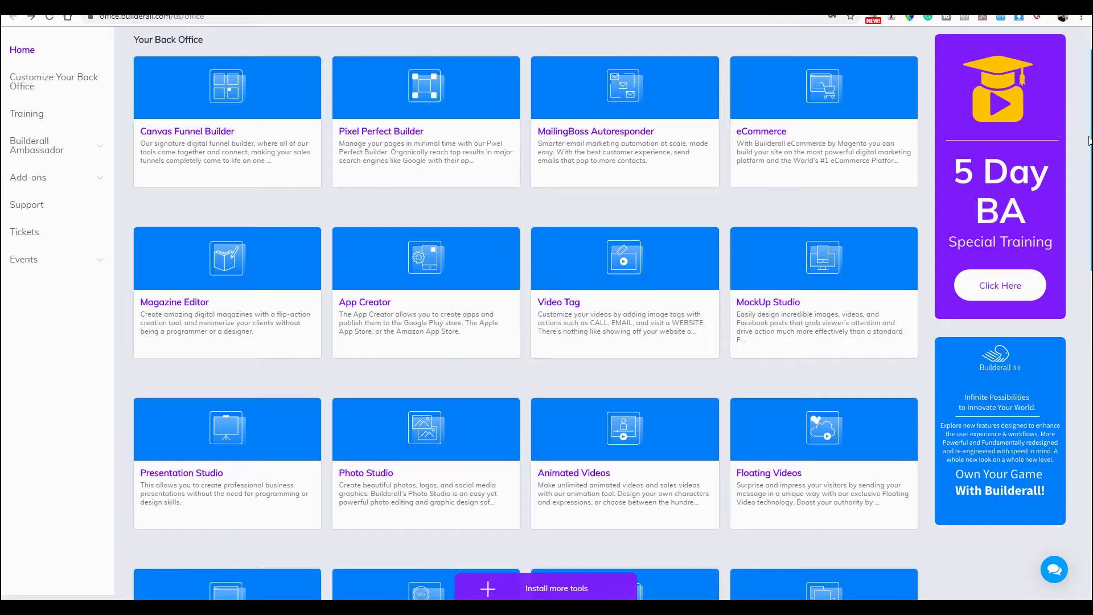
Step: Find the Script Generator among the Builderall back office tools and open the saved VSL script for editing
{"action": "scroll", "coordinate": [1060, 484], "scroll_direction": "down", "scroll_amount": 15}
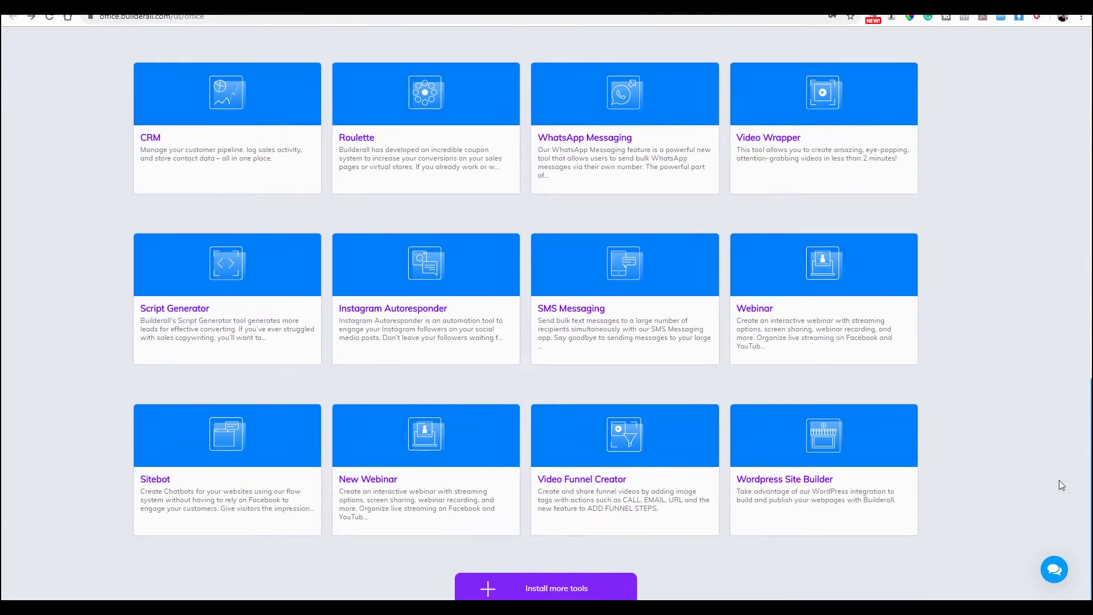
{"action": "mouse_move", "coordinate": [297, 326]}
{"action": "left_click", "coordinate": [291, 378]}
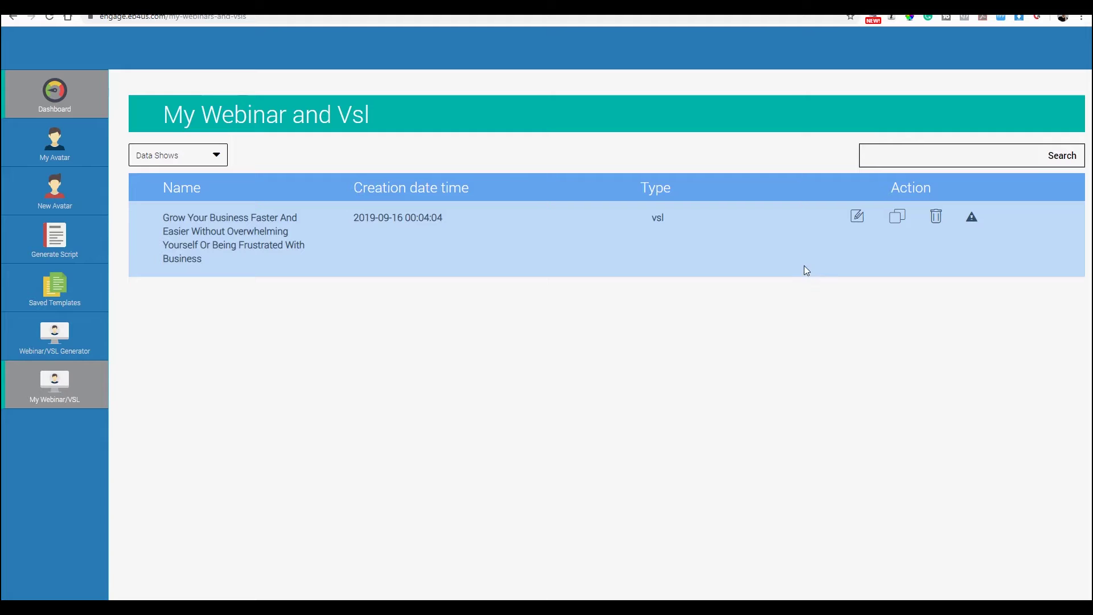
{"action": "left_click", "coordinate": [857, 219]}
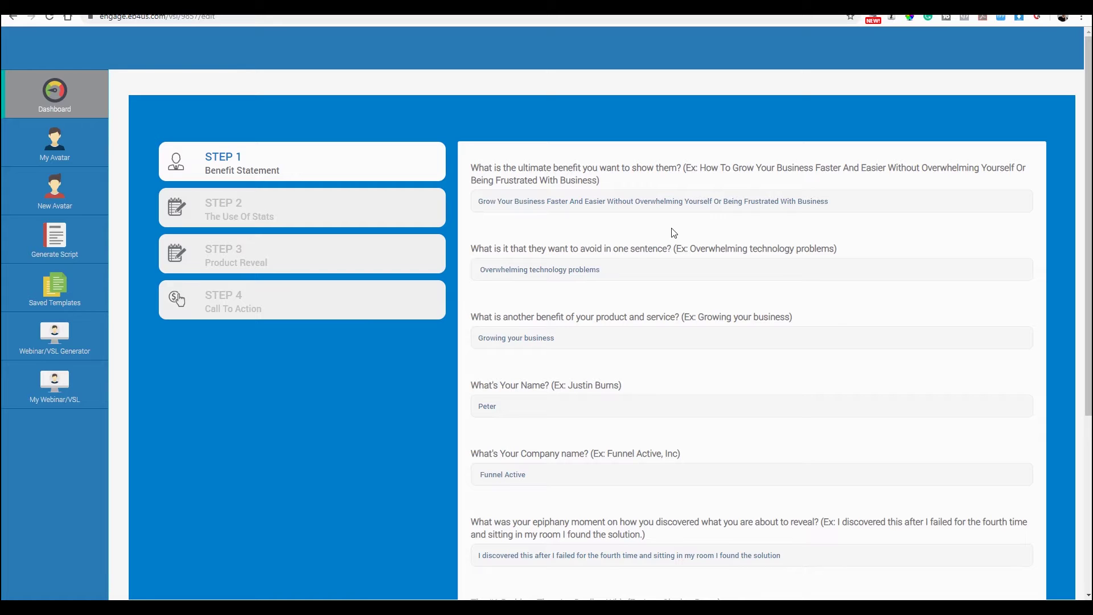
Step: Export the VSL script as PPT, save it as document.pptx in the 09 23 folder and open it in PowerPoint, dismissing the activation wizard
{"action": "scroll", "coordinate": [668, 253], "scroll_direction": "down", "scroll_amount": 5}
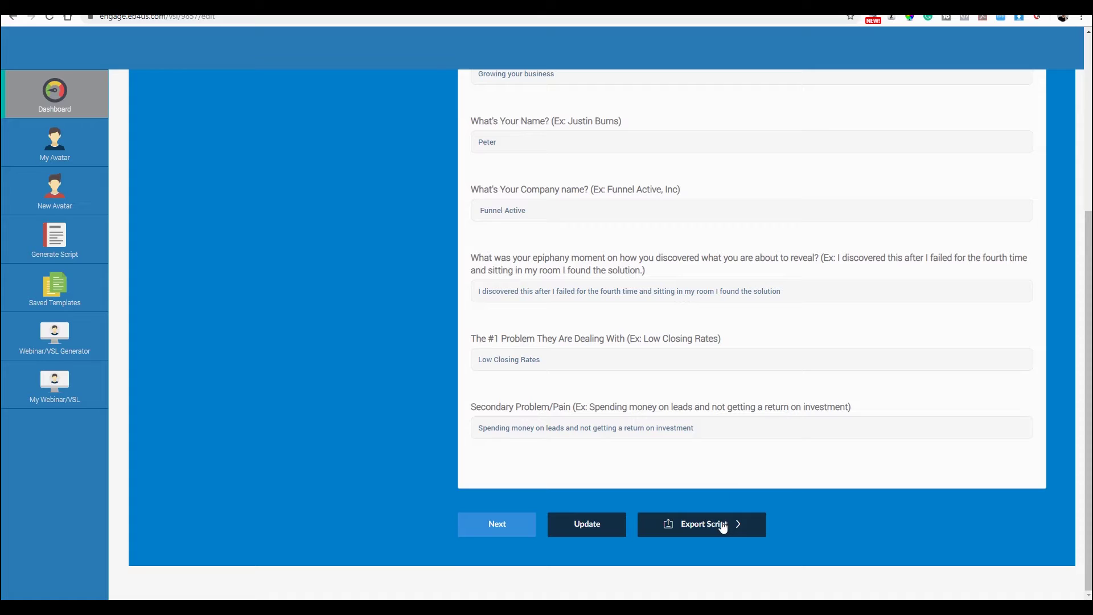
{"action": "left_click", "coordinate": [723, 527]}
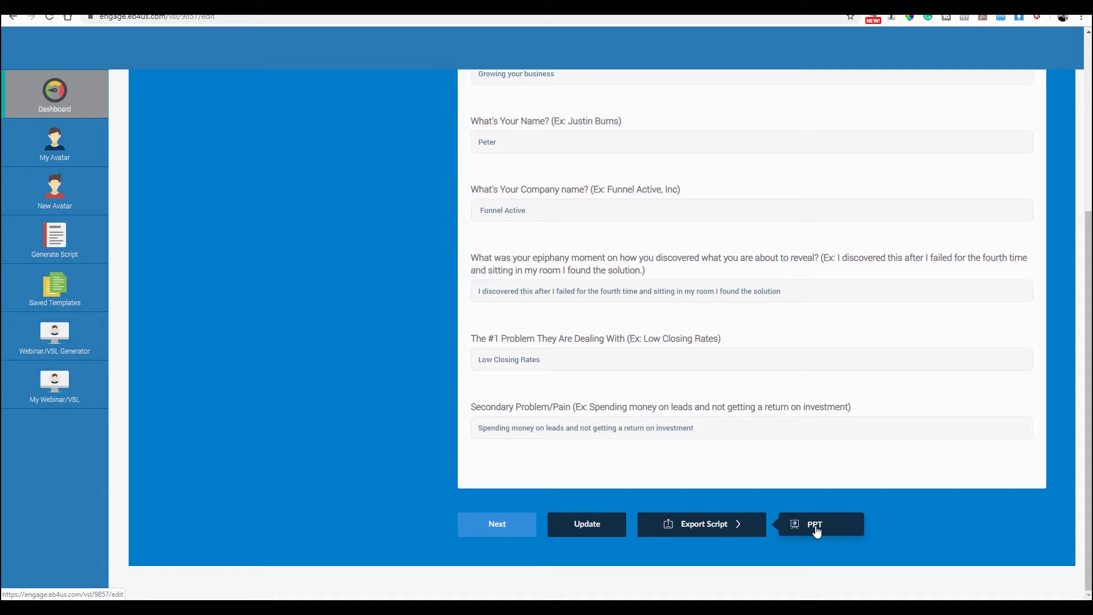
{"action": "left_click", "coordinate": [816, 528]}
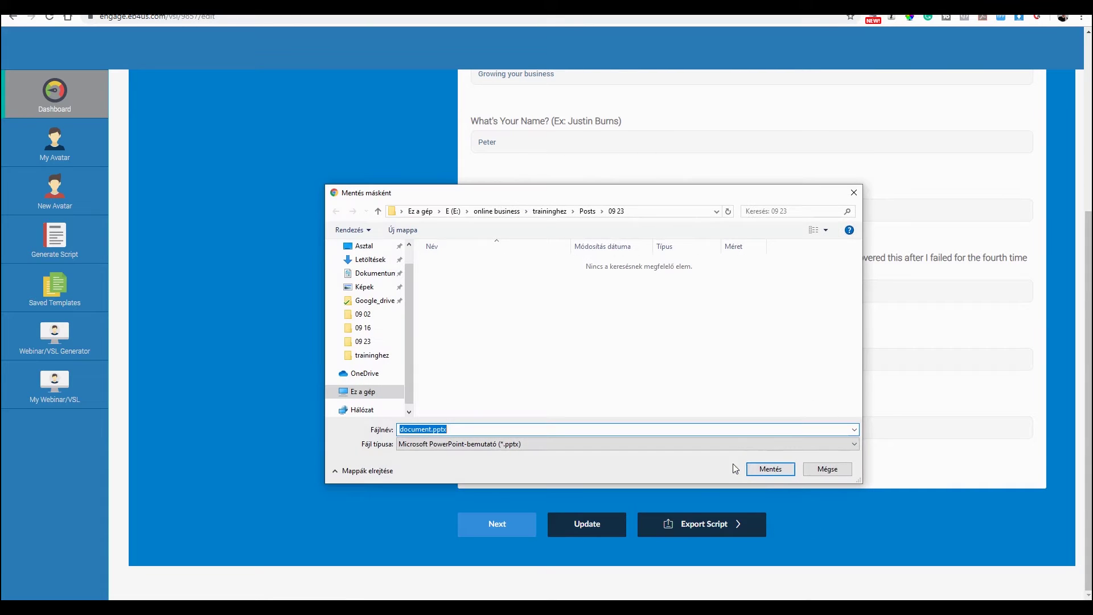
{"action": "left_click", "coordinate": [776, 470]}
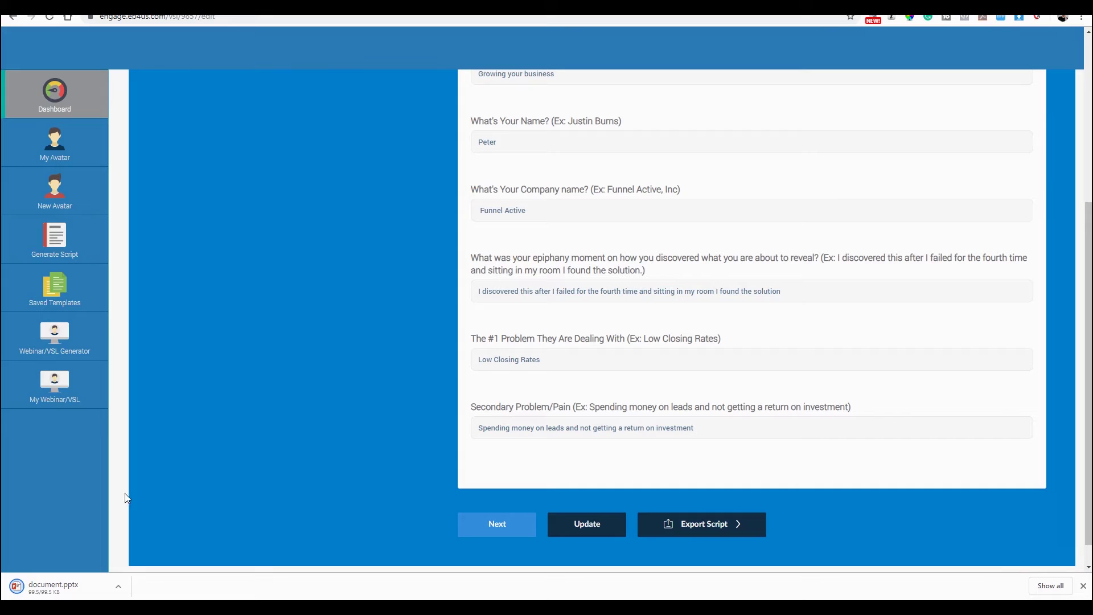
{"action": "left_click", "coordinate": [63, 587]}
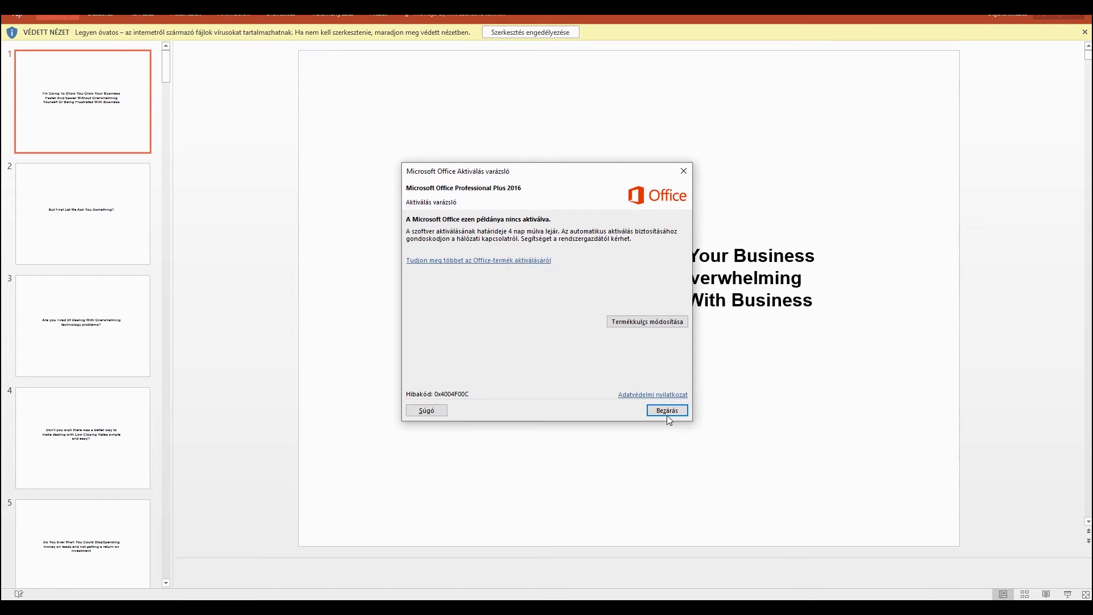
{"action": "left_click", "coordinate": [667, 412]}
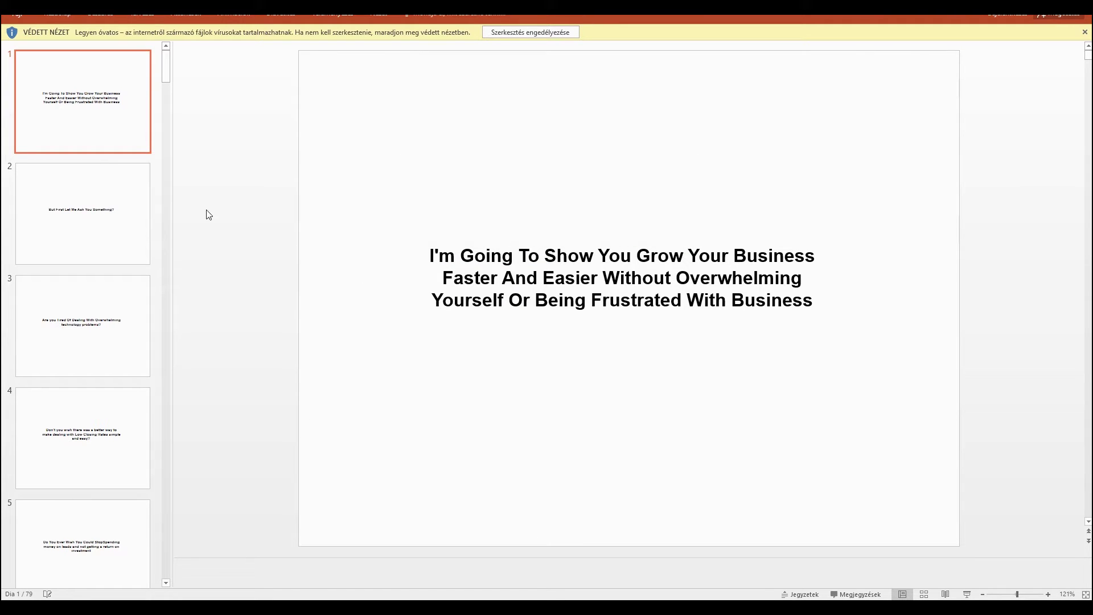
Step: Look through the slides of the exported VSL script, examining the sequence of sales messages
{"action": "left_click", "coordinate": [33, 188]}
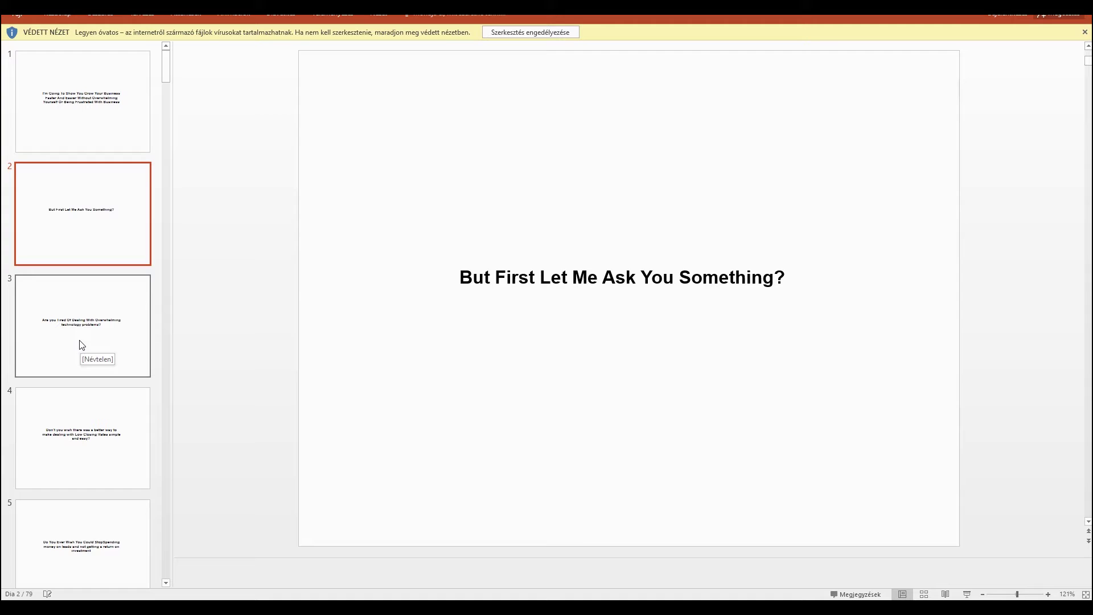
{"action": "left_click", "coordinate": [81, 344]}
{"action": "scroll", "coordinate": [78, 344], "scroll_direction": "down", "scroll_amount": 2}
{"action": "left_click", "coordinate": [82, 409]}
{"action": "scroll", "coordinate": [85, 398], "scroll_direction": "down", "scroll_amount": 3}
{"action": "left_click", "coordinate": [91, 397]}
{"action": "scroll", "coordinate": [91, 392], "scroll_direction": "down", "scroll_amount": 3}
{"action": "left_click", "coordinate": [85, 415]}
{"action": "scroll", "coordinate": [88, 433], "scroll_direction": "down", "scroll_amount": 3}
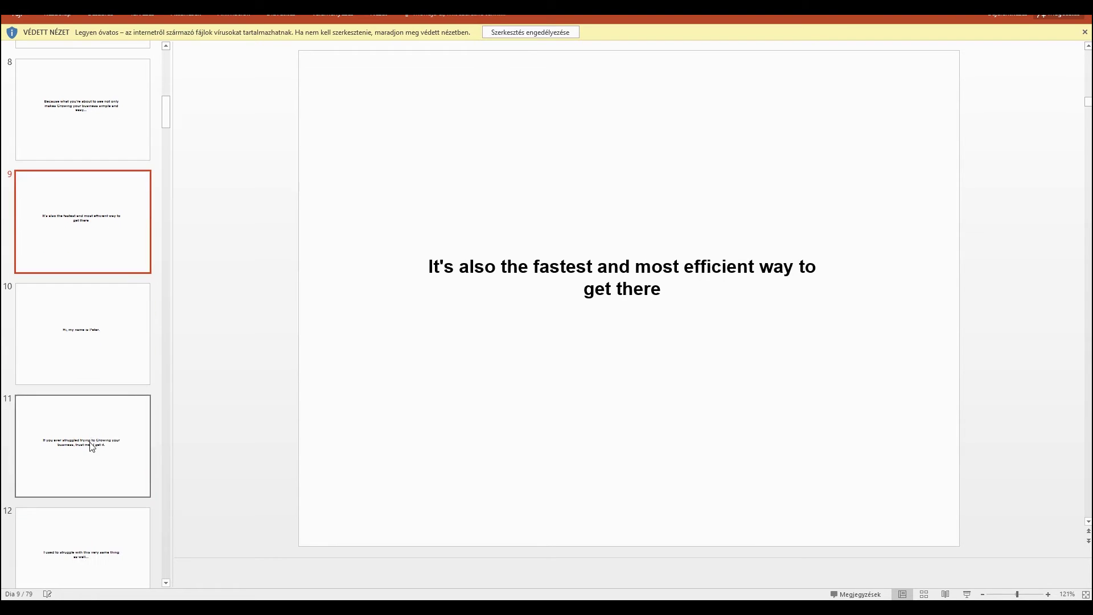
{"action": "left_click", "coordinate": [91, 447]}
{"action": "scroll", "coordinate": [92, 406], "scroll_direction": "down", "scroll_amount": 6}
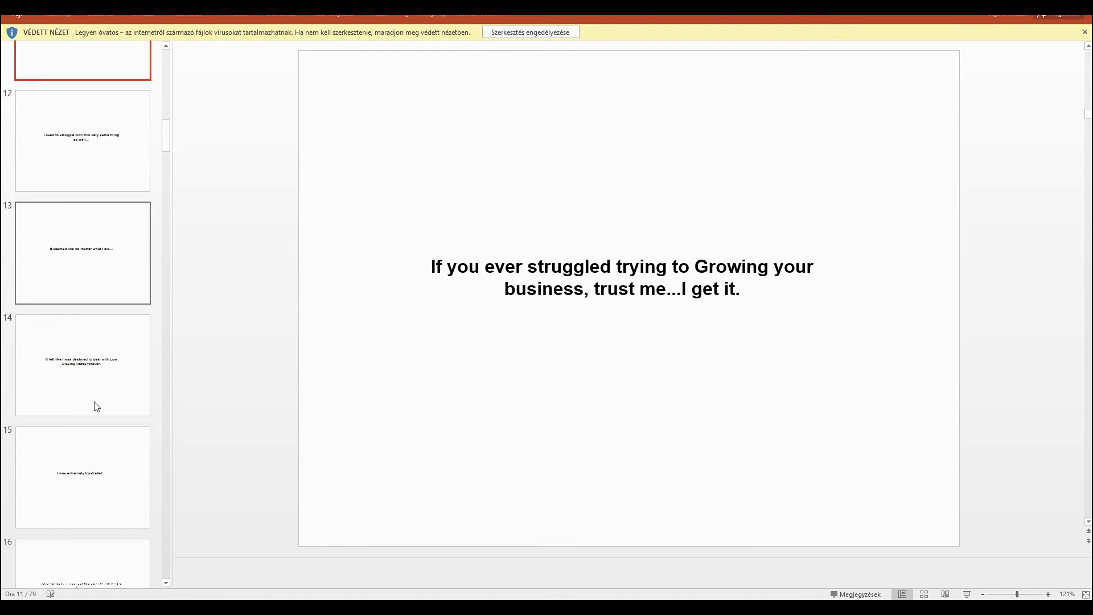
{"action": "left_click", "coordinate": [93, 466]}
{"action": "scroll", "coordinate": [91, 427], "scroll_direction": "down", "scroll_amount": 3}
{"action": "left_click", "coordinate": [67, 440]}
{"action": "scroll", "coordinate": [80, 416], "scroll_direction": "down", "scroll_amount": 3}
{"action": "left_click", "coordinate": [84, 423]}
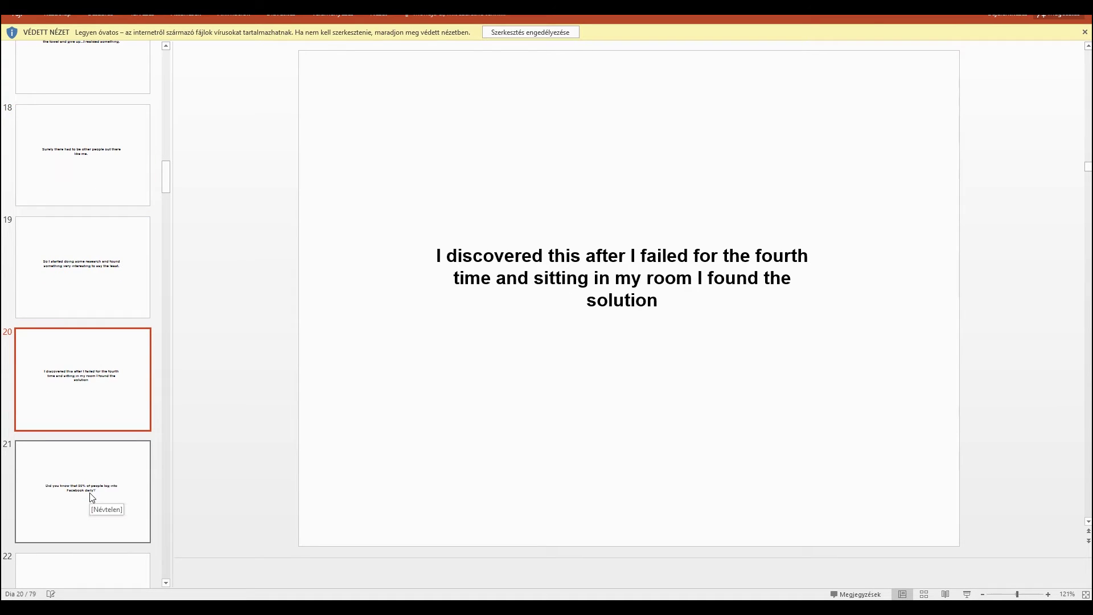
{"action": "left_click", "coordinate": [89, 495]}
{"action": "scroll", "coordinate": [97, 455], "scroll_direction": "down", "scroll_amount": 4}
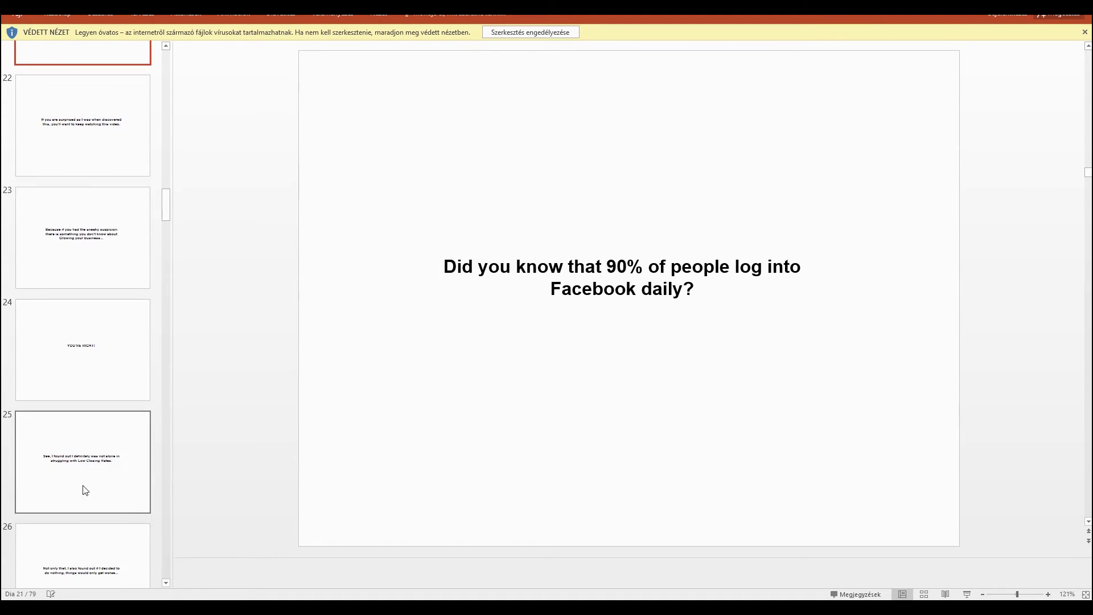
{"action": "left_click", "coordinate": [97, 470]}
{"action": "scroll", "coordinate": [98, 461], "scroll_direction": "down", "scroll_amount": 5}
{"action": "left_click", "coordinate": [84, 466]}
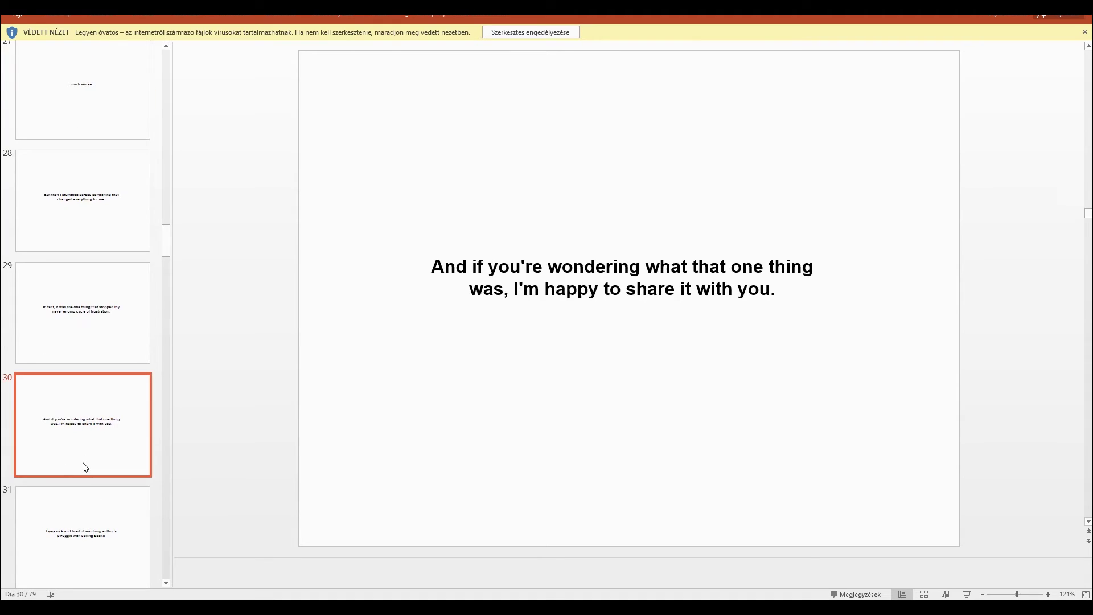
{"action": "scroll", "coordinate": [85, 467], "scroll_direction": "down", "scroll_amount": 3}
{"action": "left_click", "coordinate": [97, 505]}
{"action": "scroll", "coordinate": [113, 473], "scroll_direction": "down", "scroll_amount": 4}
{"action": "scroll", "coordinate": [143, 433], "scroll_direction": "down", "scroll_amount": 3}
{"action": "left_click", "coordinate": [114, 342]}
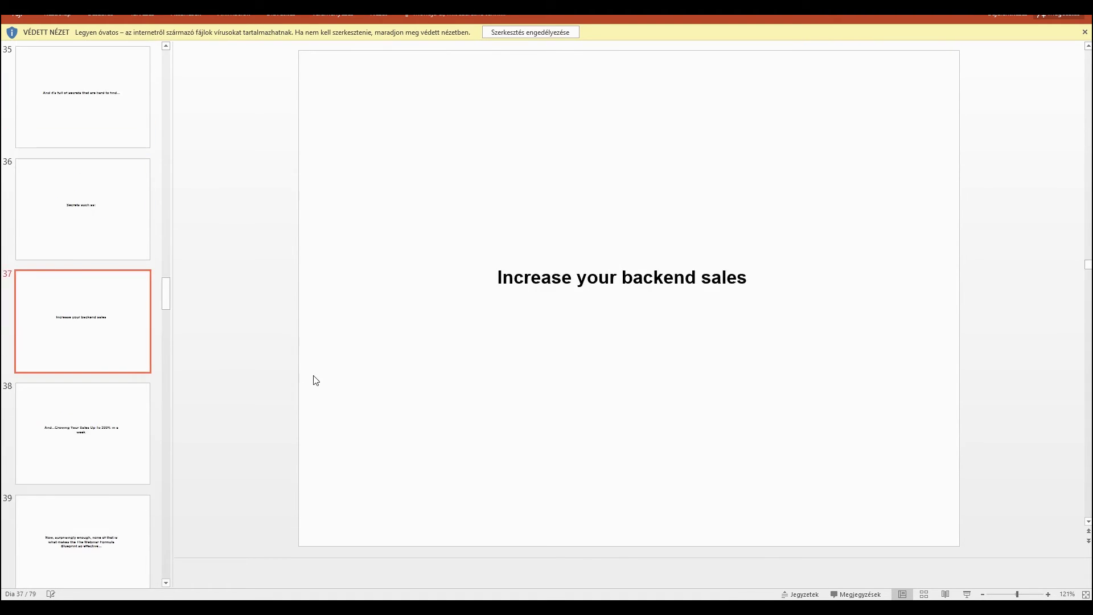
{"action": "scroll", "coordinate": [114, 444], "scroll_direction": "down", "scroll_amount": 3}
{"action": "left_click", "coordinate": [112, 460]}
{"action": "left_click", "coordinate": [104, 541]}
{"action": "scroll", "coordinate": [407, 419], "scroll_direction": "down", "scroll_amount": 9}
{"action": "scroll", "coordinate": [110, 364], "scroll_direction": "down", "scroll_amount": 2}
{"action": "scroll", "coordinate": [103, 439], "scroll_direction": "down", "scroll_amount": 3}
{"action": "left_click", "coordinate": [97, 435]}
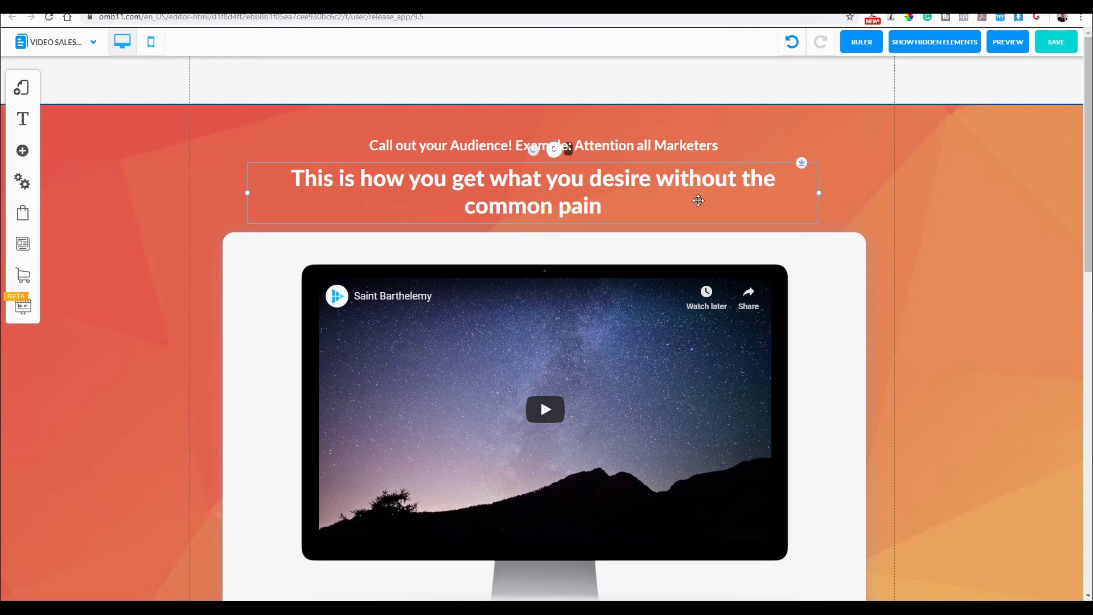
Step: Back in the page editor, shift the main headline and the video slightly, and view the list of elements that can be added
{"action": "left_click_drag", "start_coordinate": [696, 199], "coordinate": [655, 210]}
{"action": "mouse_move", "coordinate": [608, 415]}
{"action": "left_mouse_down"}
{"action": "mouse_move", "coordinate": [574, 411]}
{"action": "mouse_move", "coordinate": [596, 409]}
{"action": "left_mouse_up"}
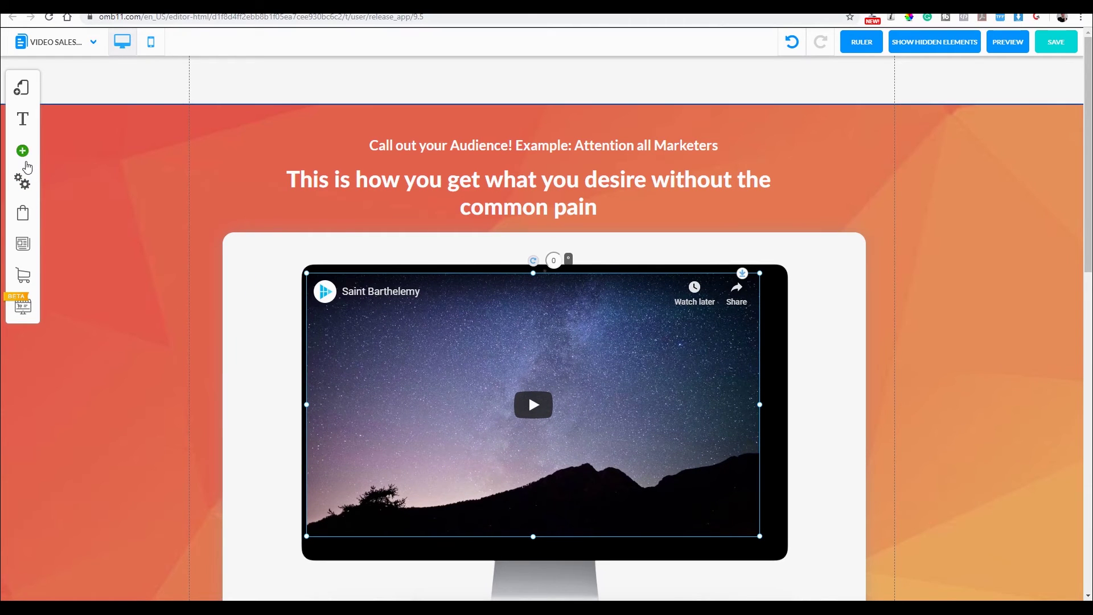
{"action": "left_click", "coordinate": [22, 150]}
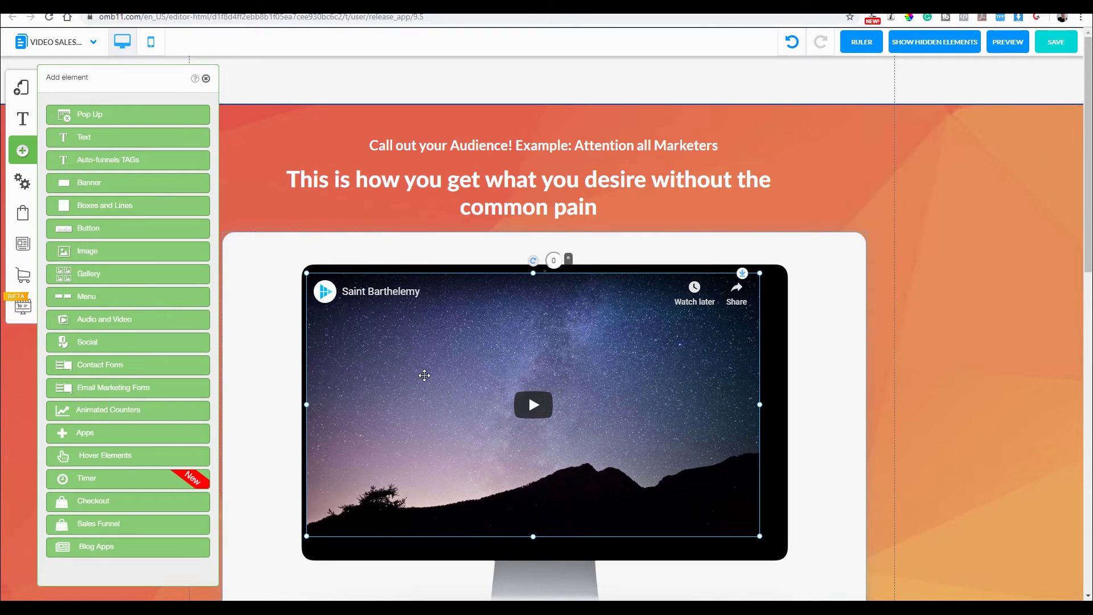
{"action": "left_click", "coordinate": [425, 378]}
Step: Open the Thank You page of the funnel and select its "Congratulations... Check this out" headline
{"action": "left_click", "coordinate": [82, 56]}
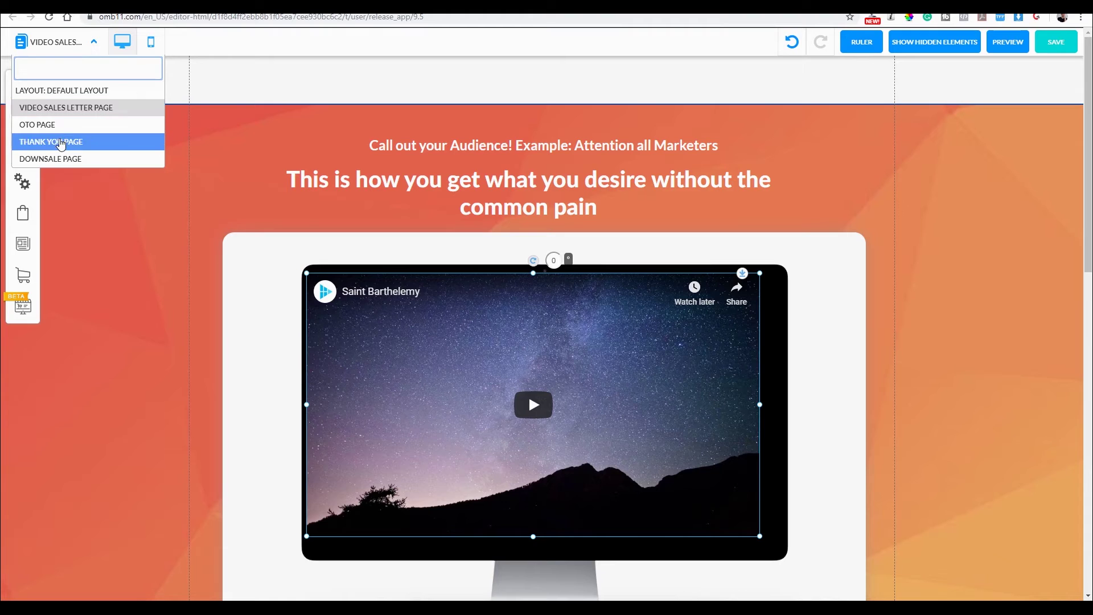
{"action": "left_click", "coordinate": [61, 150]}
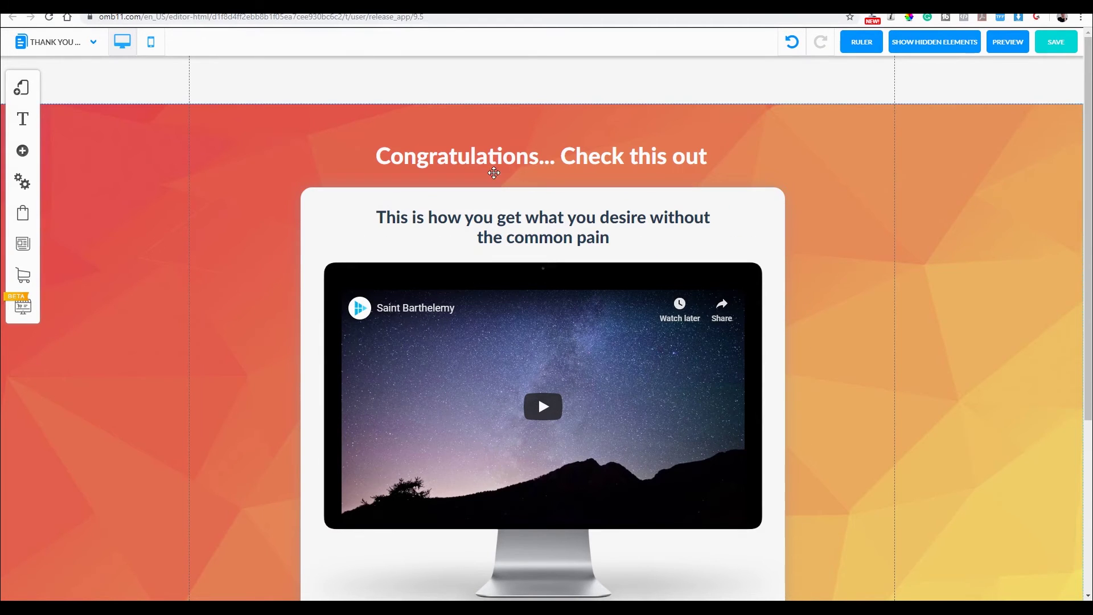
{"action": "left_click", "coordinate": [492, 159]}
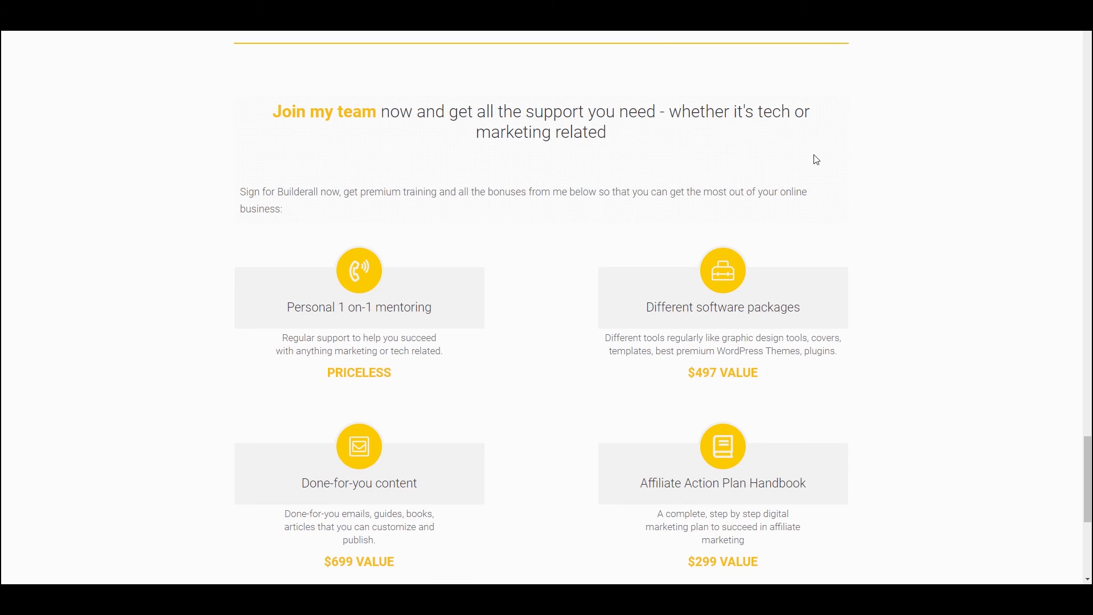
Step: Look through the bonus offers page and the first pages of the Builderall Affiliate Action Plan Handbook
{"action": "left_click_drag", "start_coordinate": [1087, 487], "coordinate": [1091, 499]}
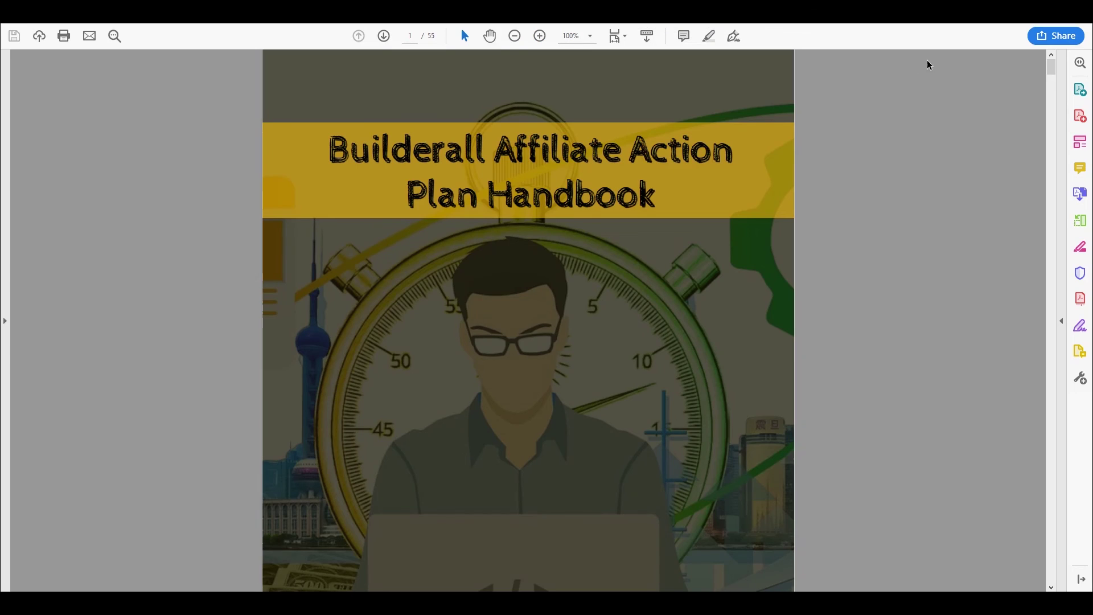
{"action": "left_click_drag", "start_coordinate": [1053, 69], "coordinate": [1049, 161]}
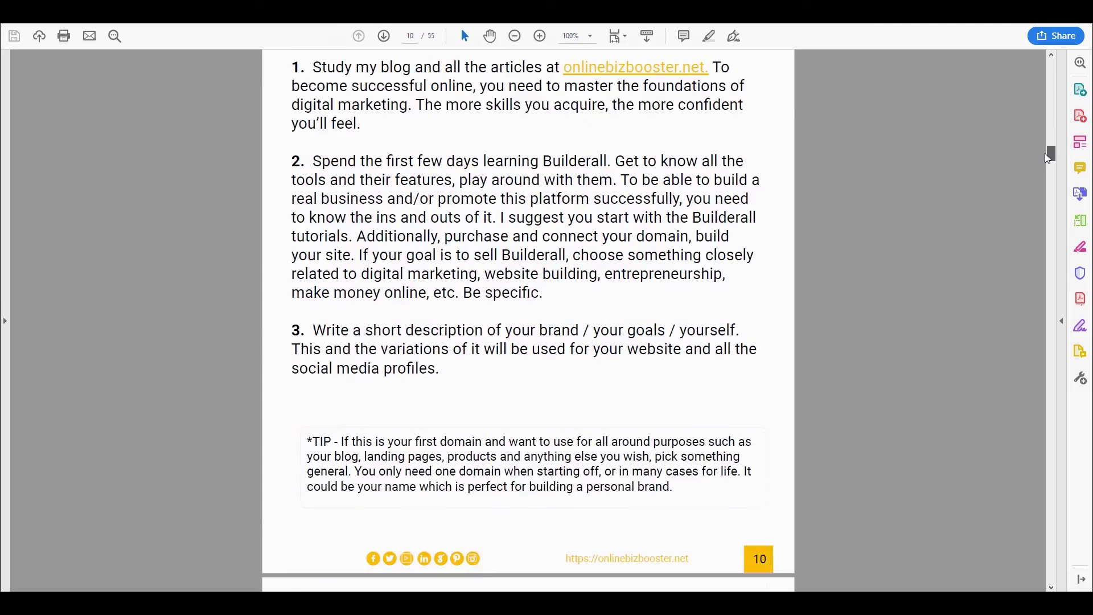